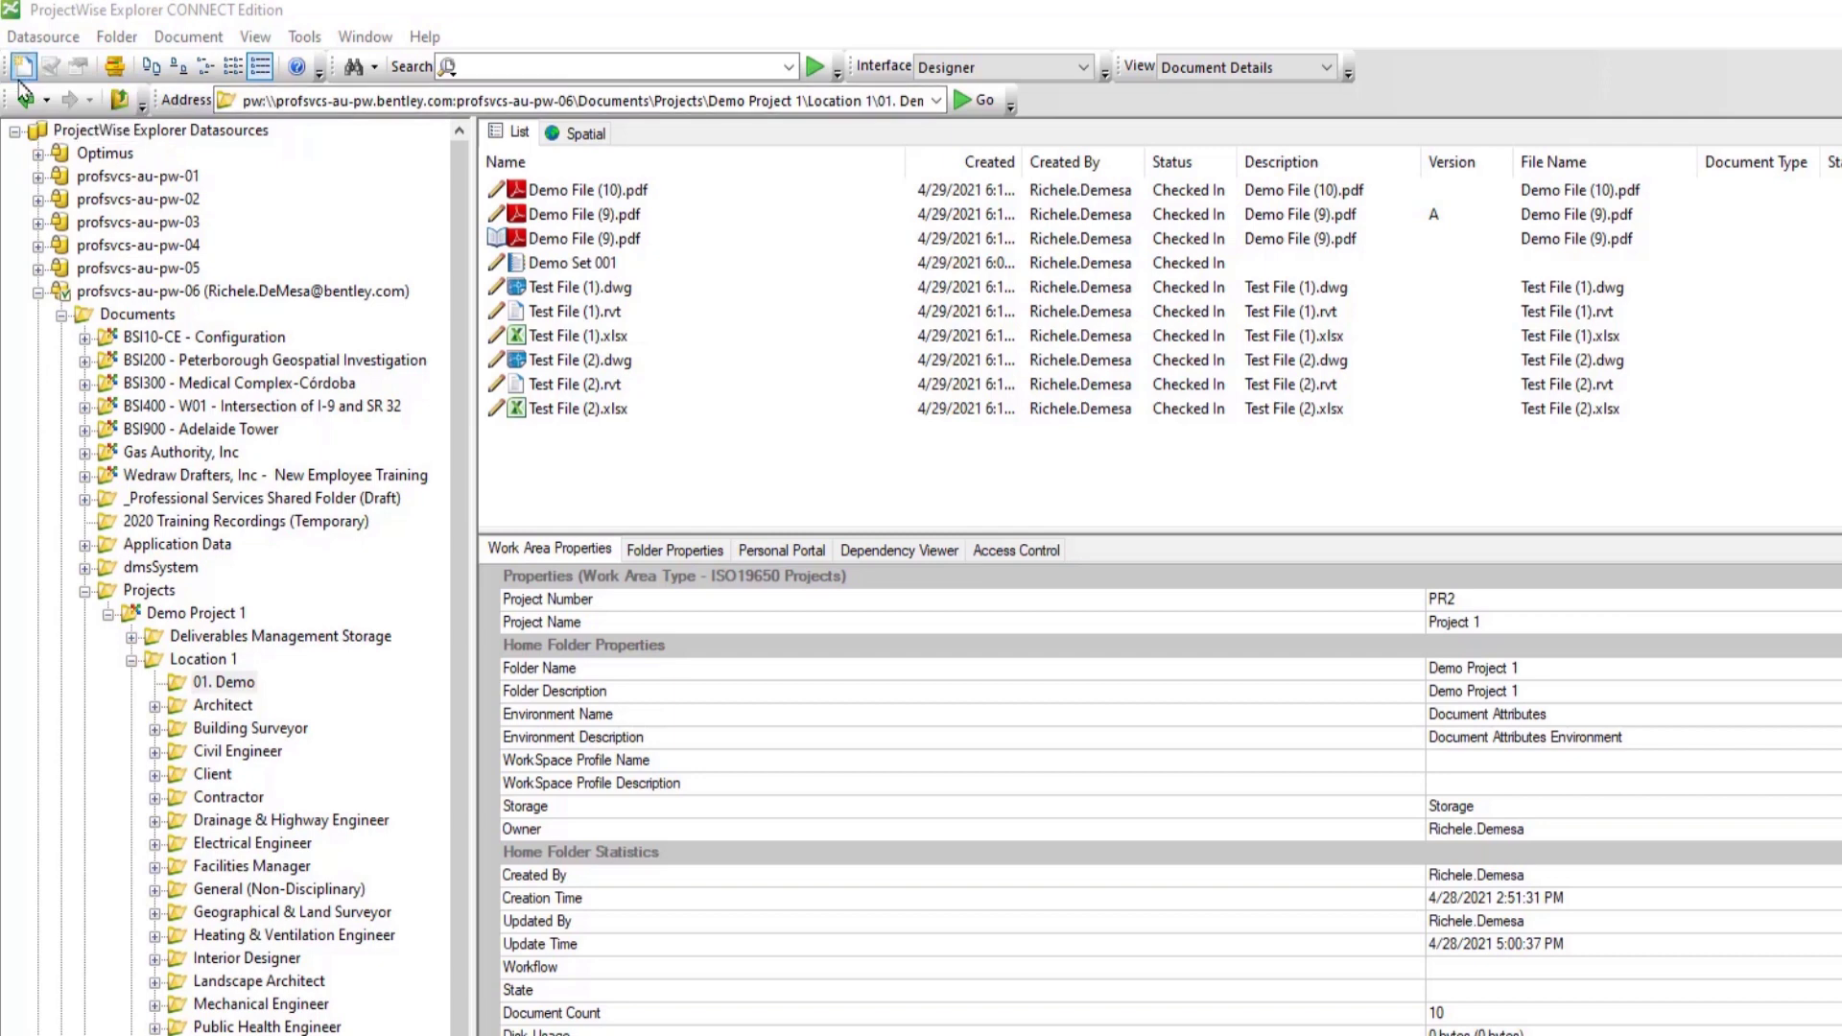
Start a new document, discard it without saving, and select Demo File (10).pdf.
click(23, 69)
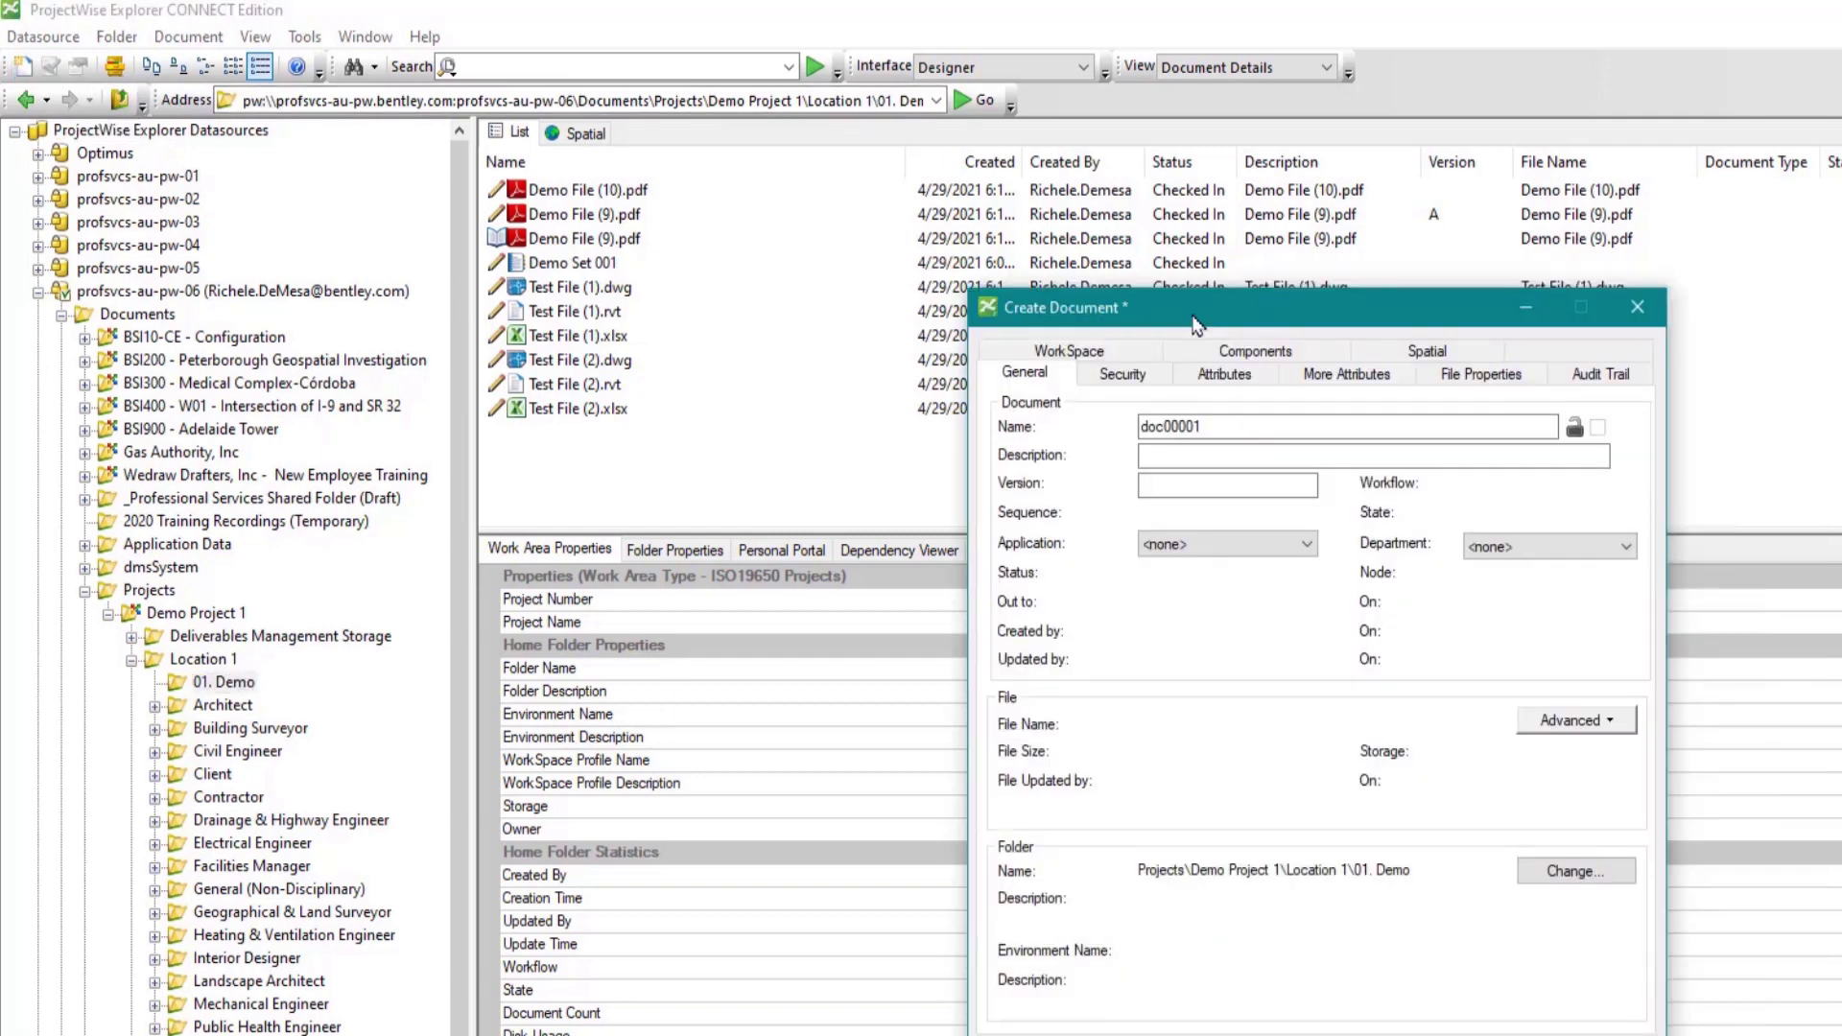
key(Escape)
key(n)
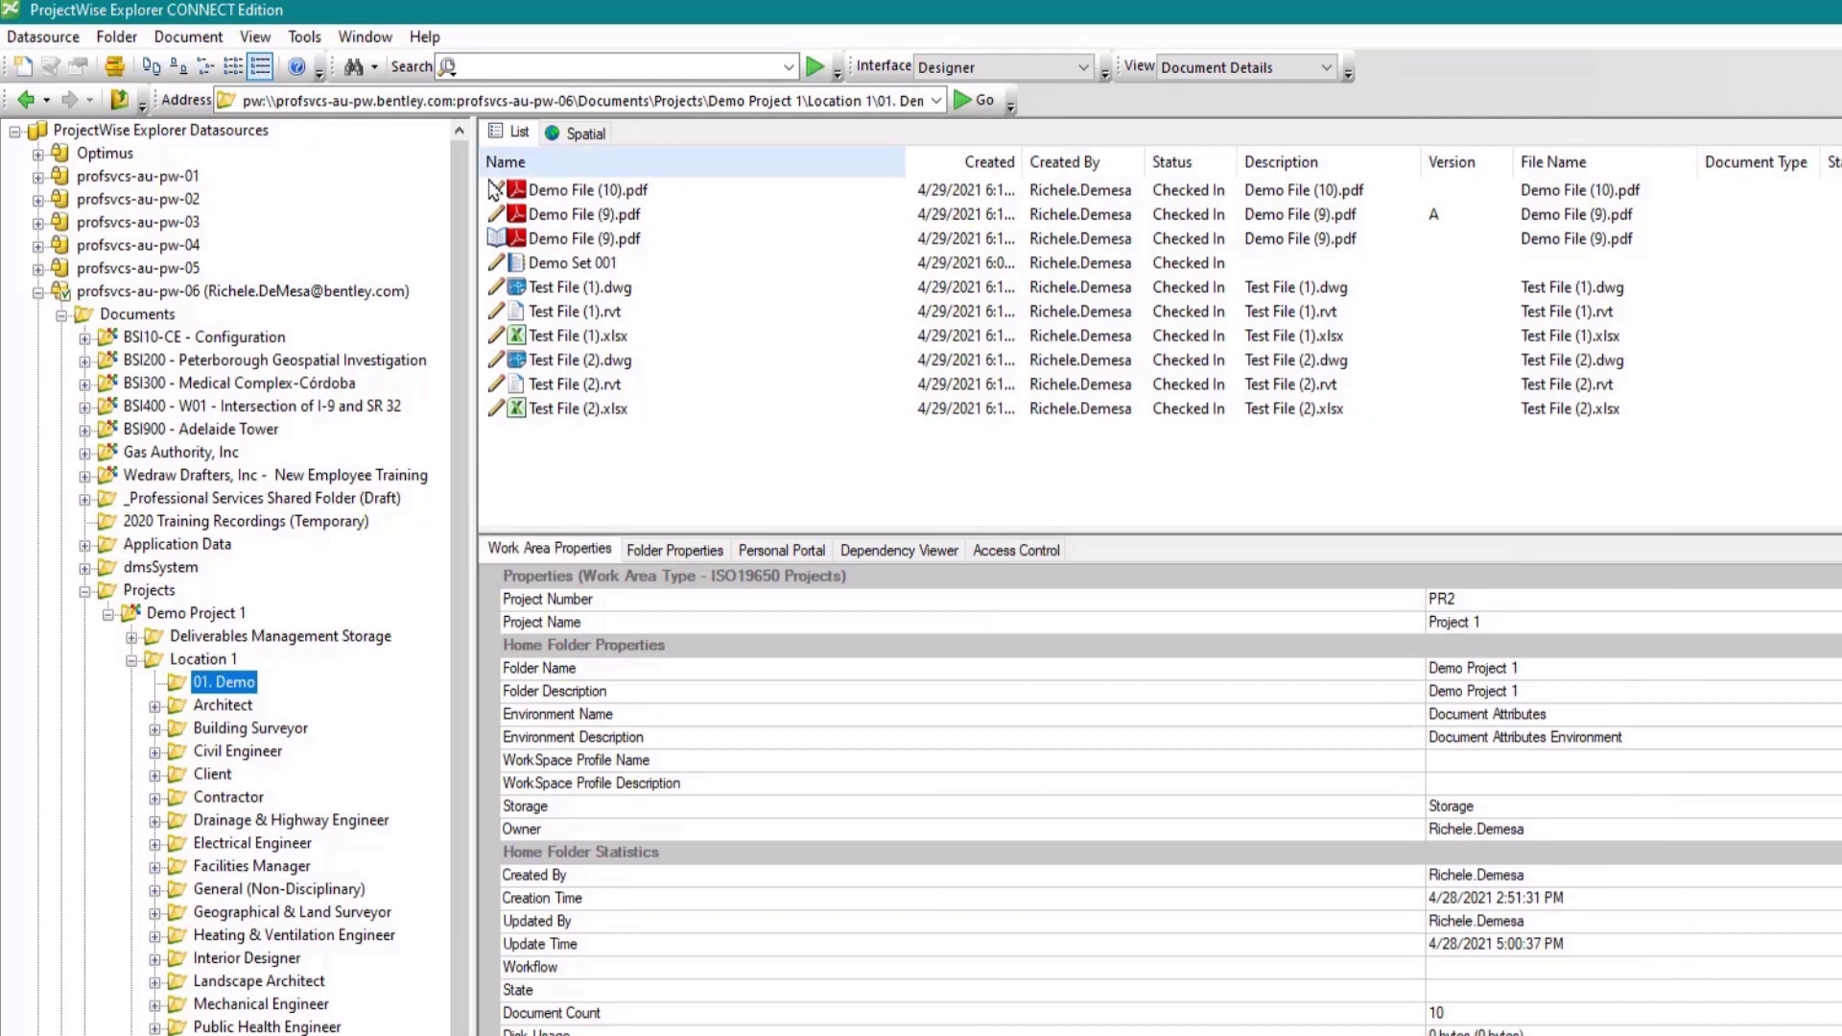
click(550, 192)
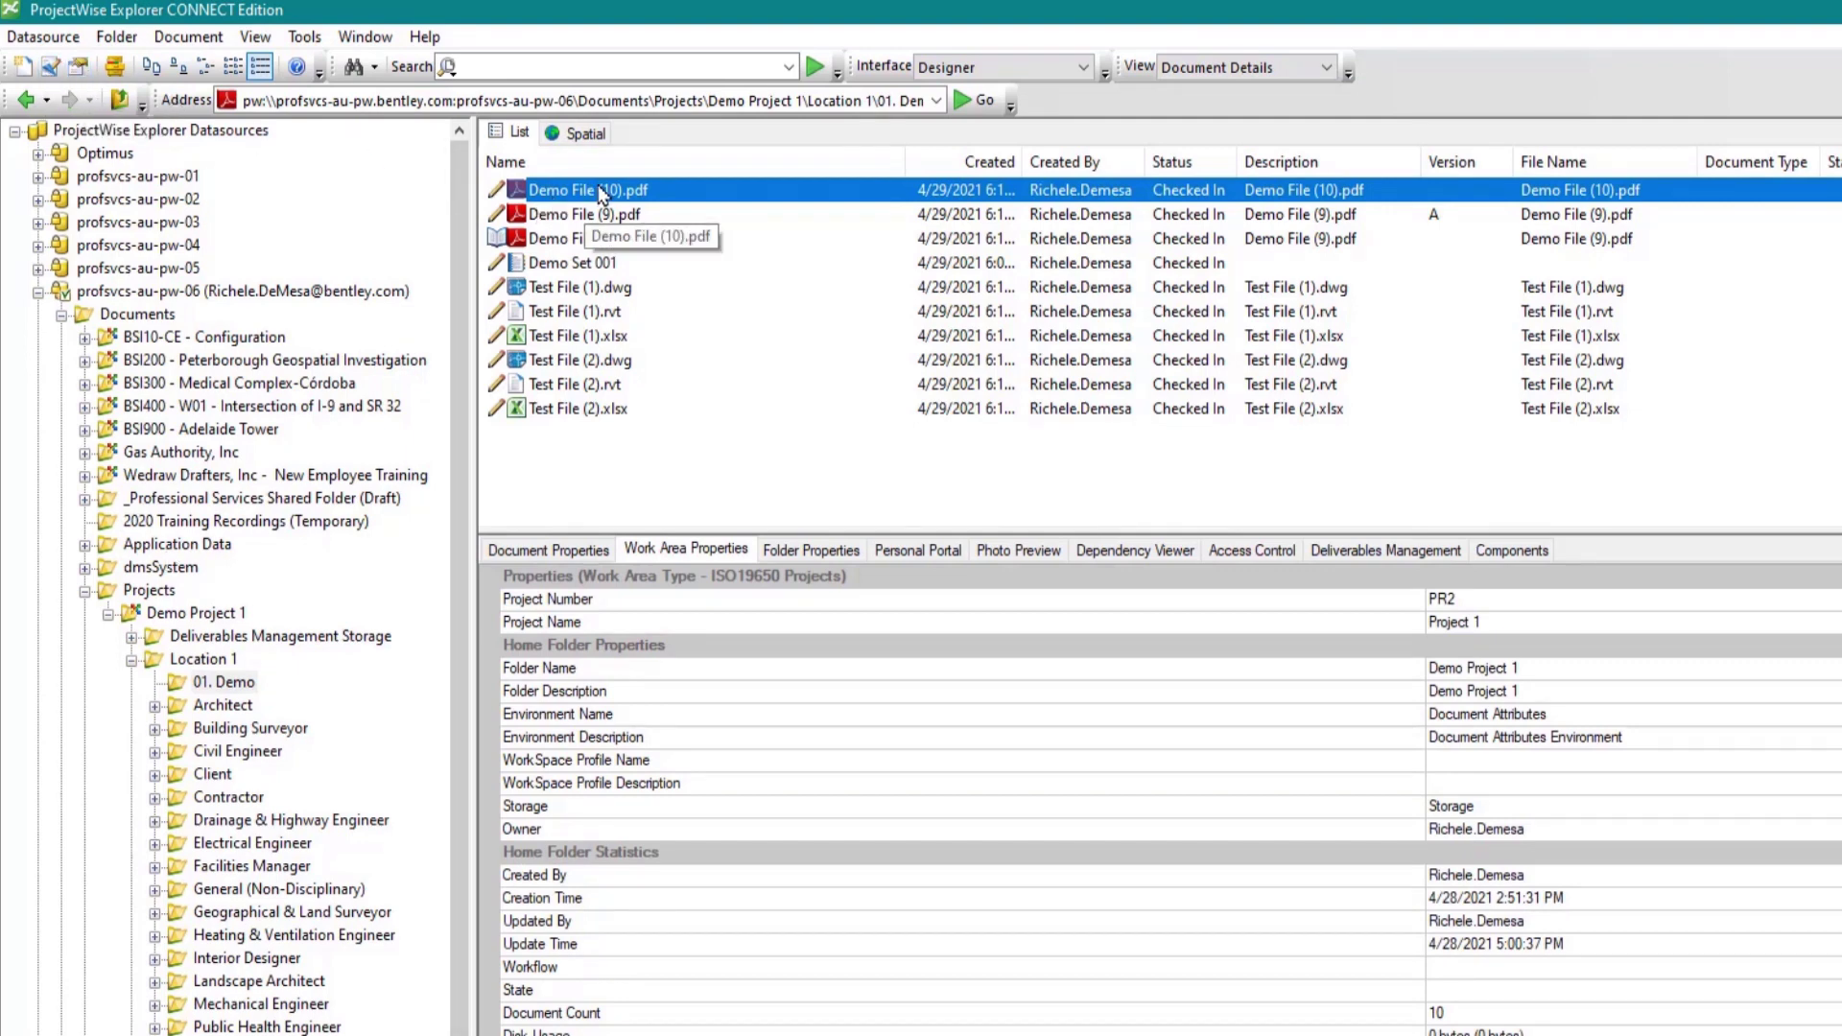
View Demo File (10).pdf's properties from the toolbar, then reopen them through the right-click Properties... command.
click(78, 67)
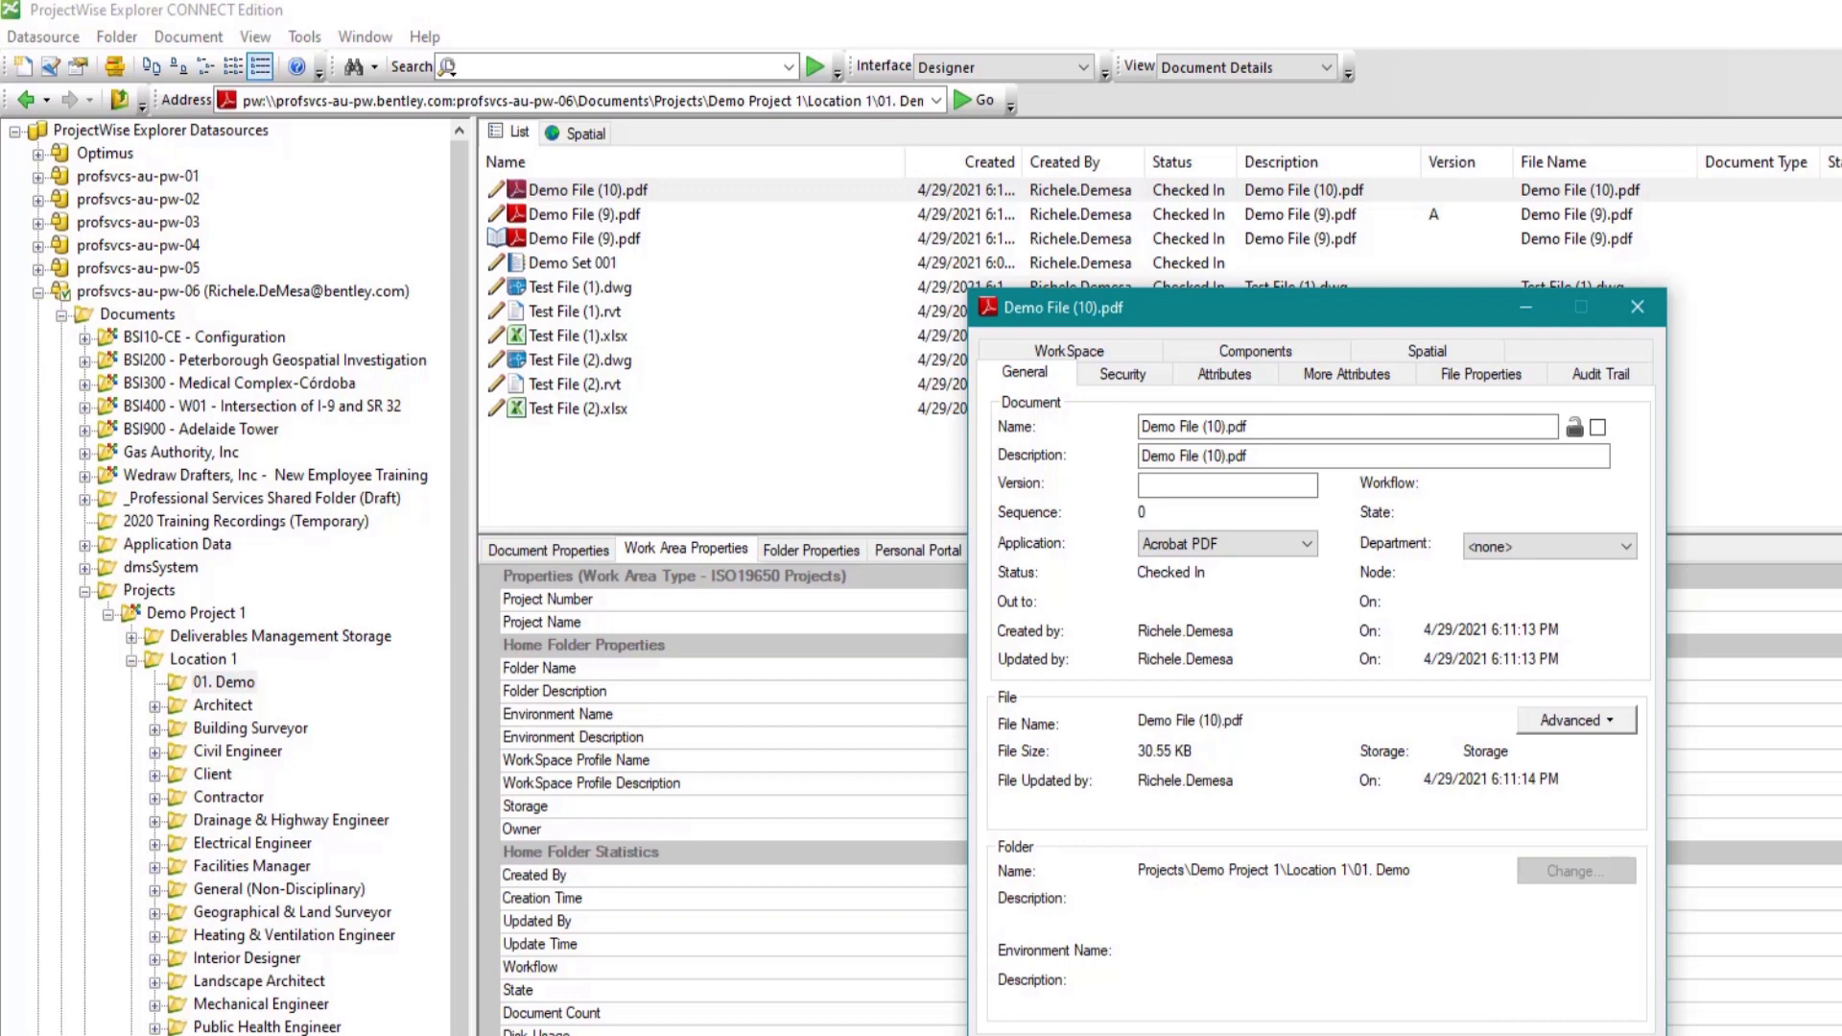
click(1638, 307)
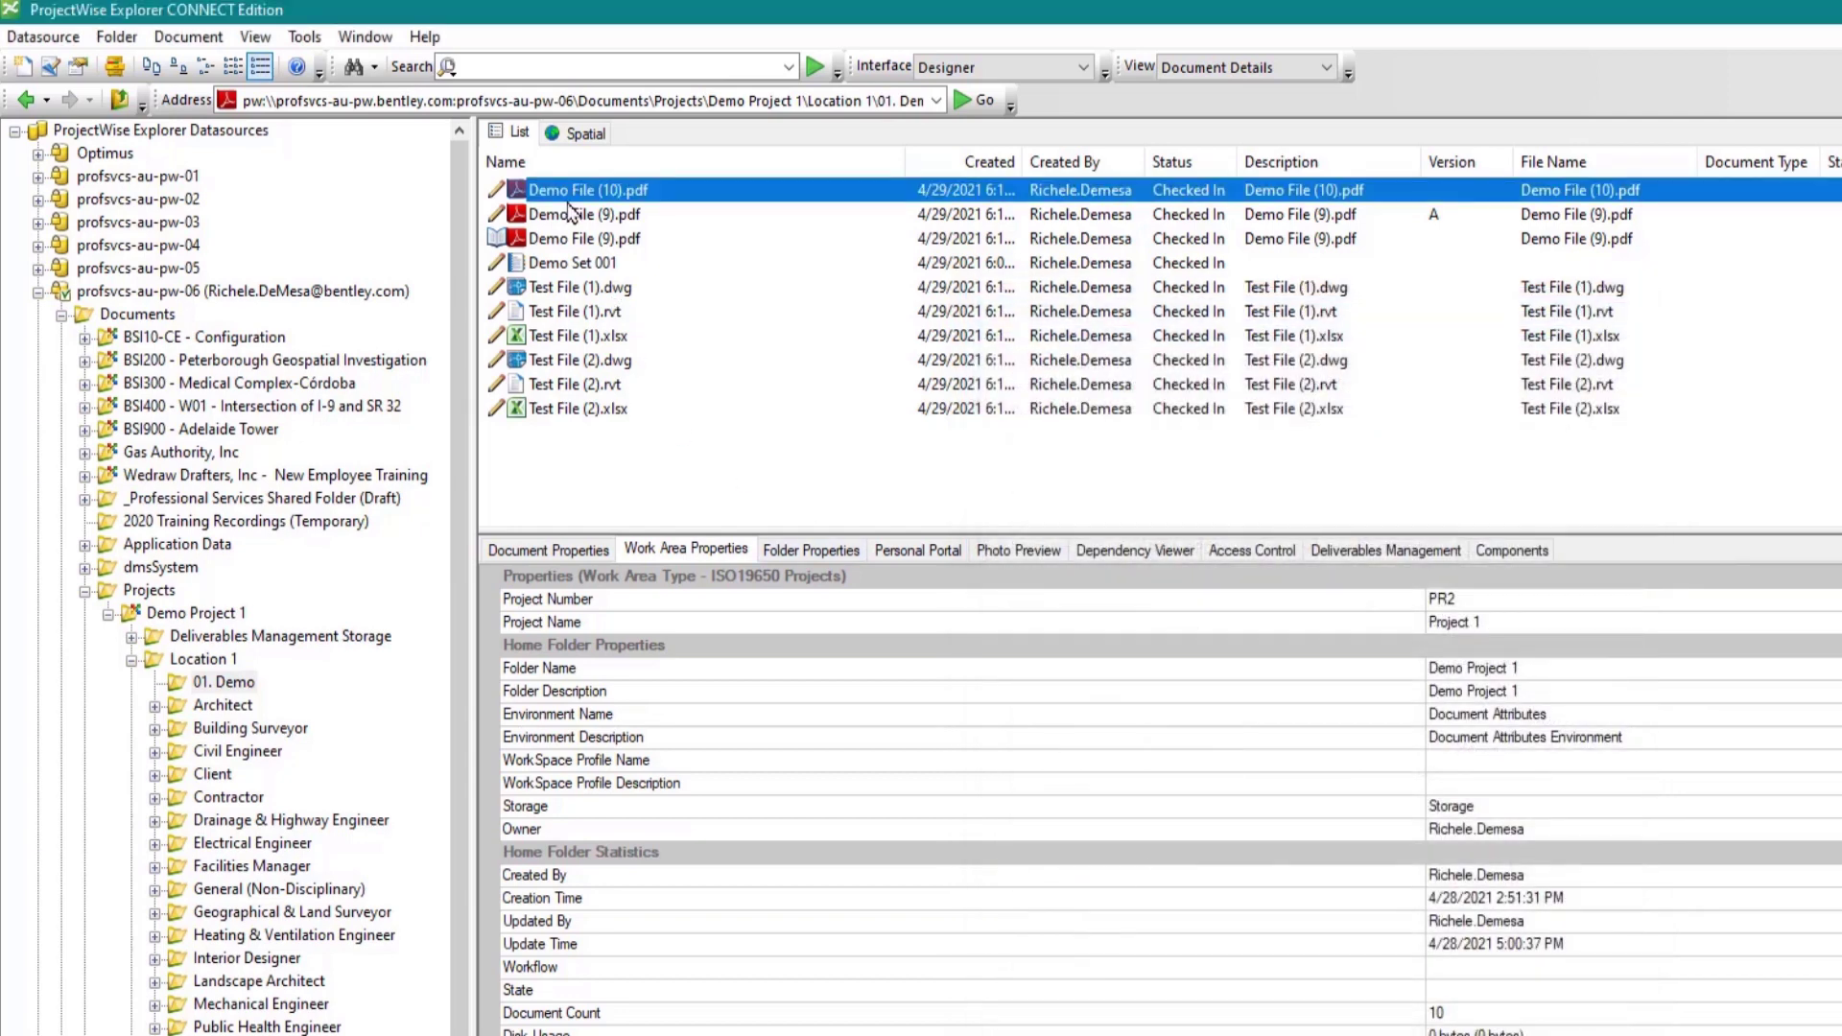
key(space)
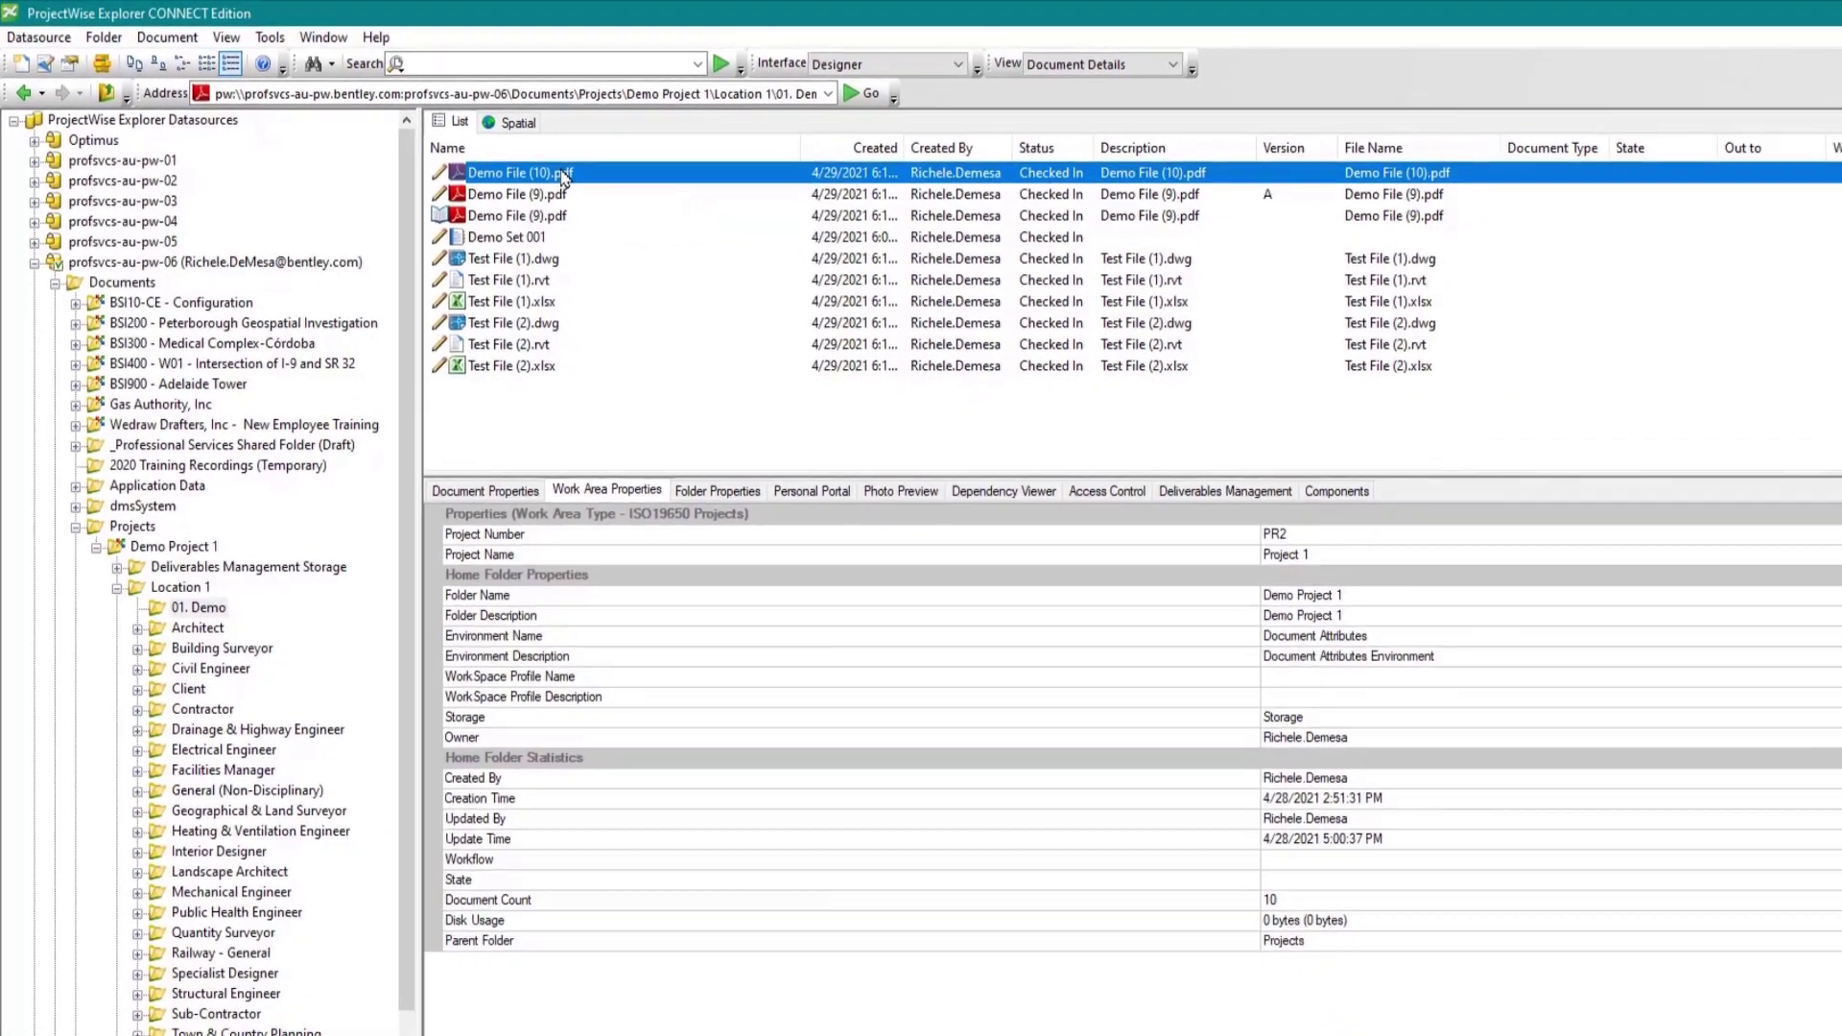
right_click(564, 177)
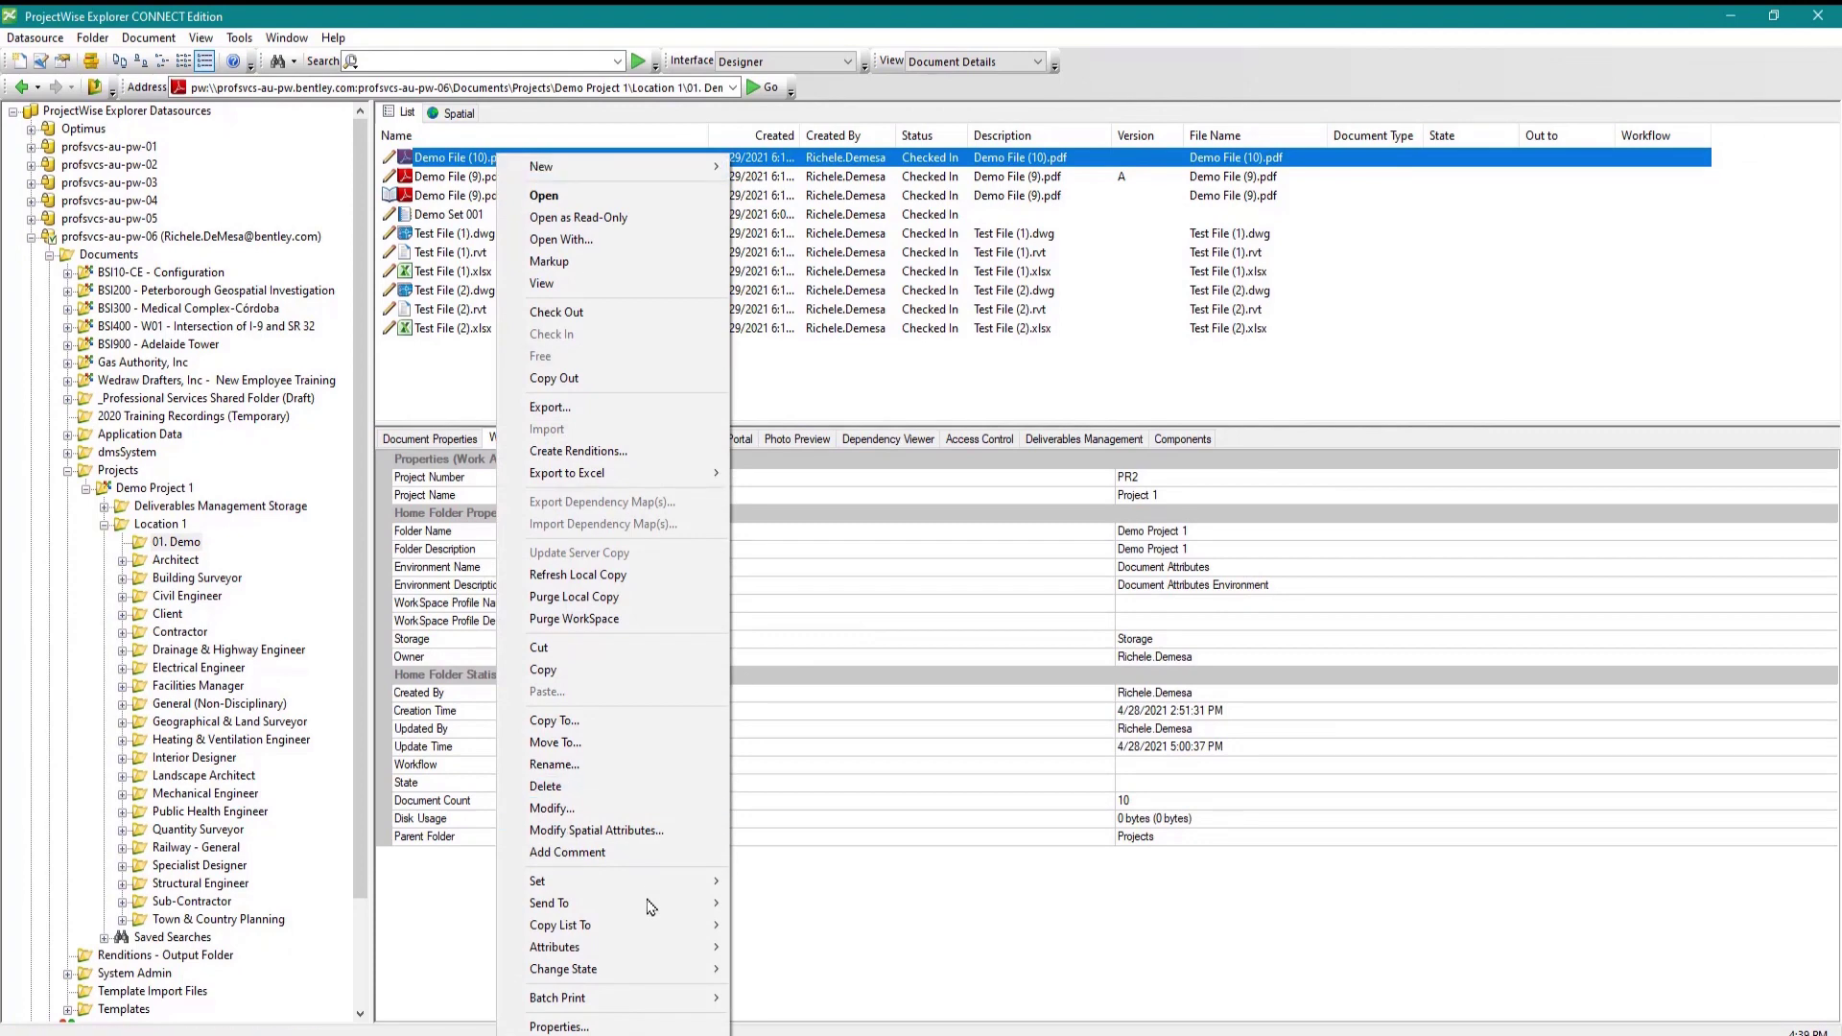
click(598, 1029)
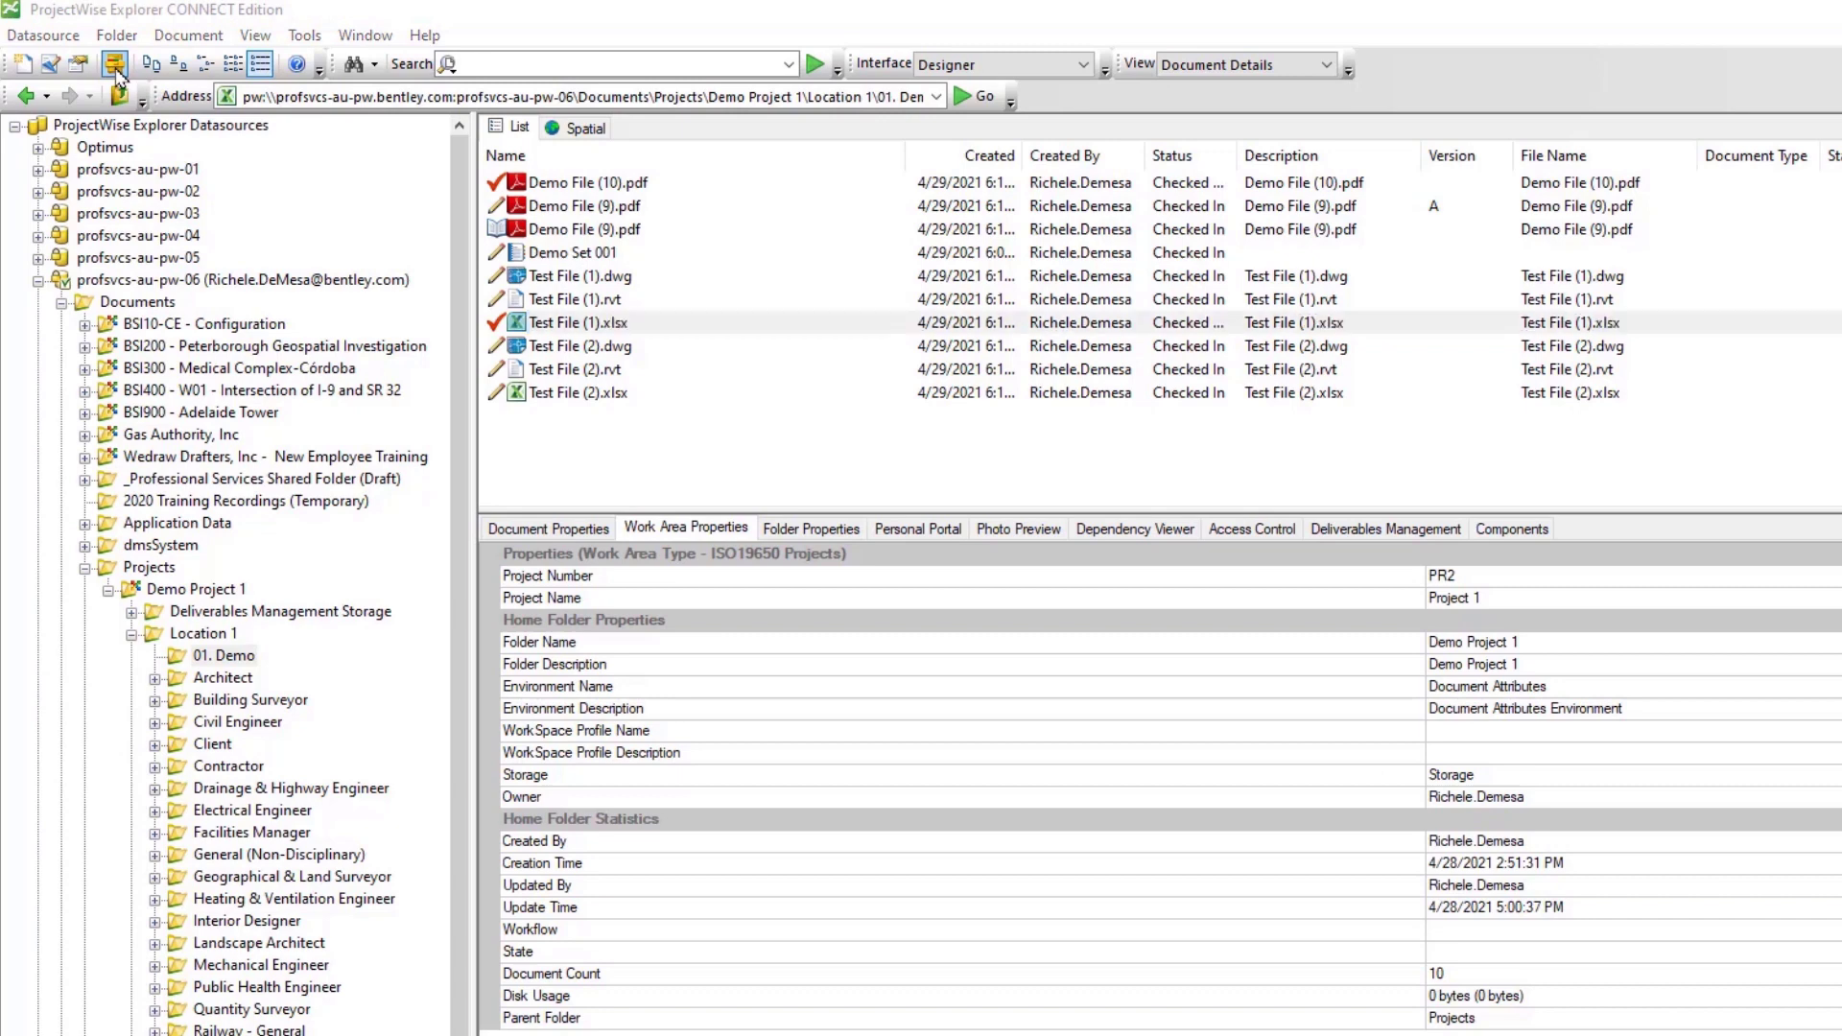
List the checked-out documents, re-sort them and widen the Name column.
click(114, 65)
drag(1042, 305, 1042, 309)
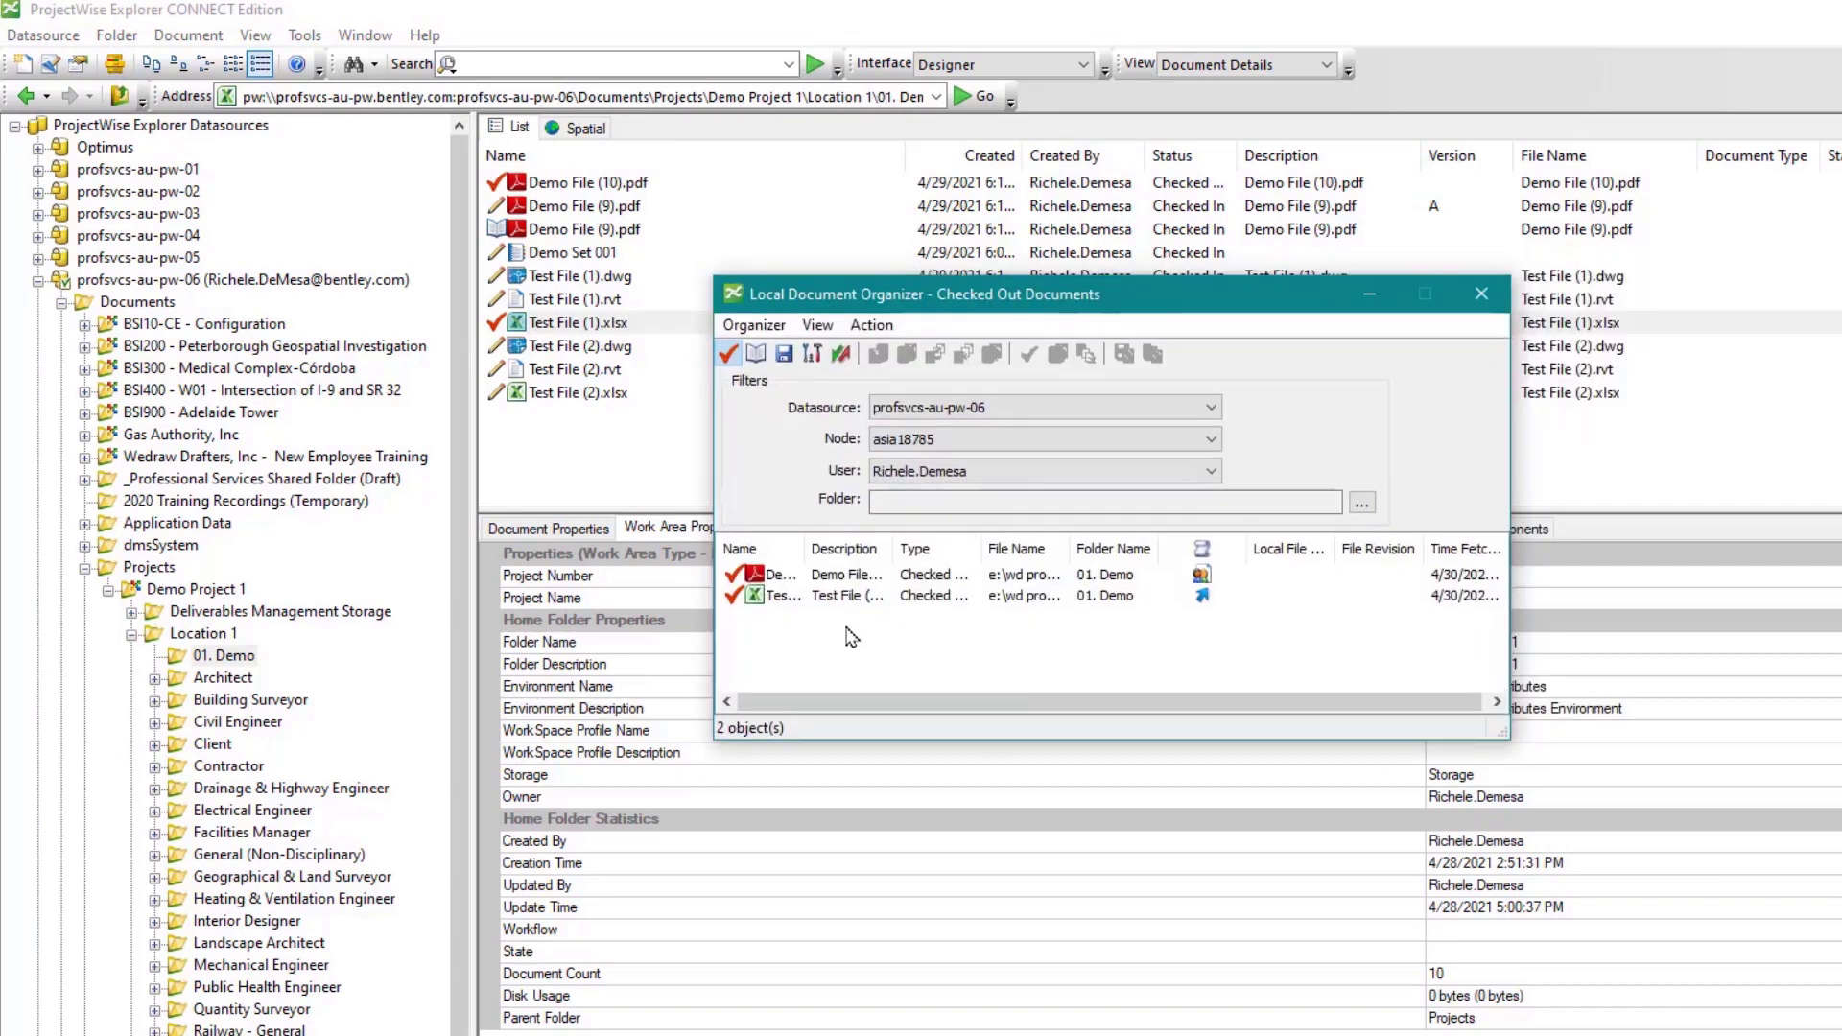
click(822, 559)
drag(804, 559, 1037, 579)
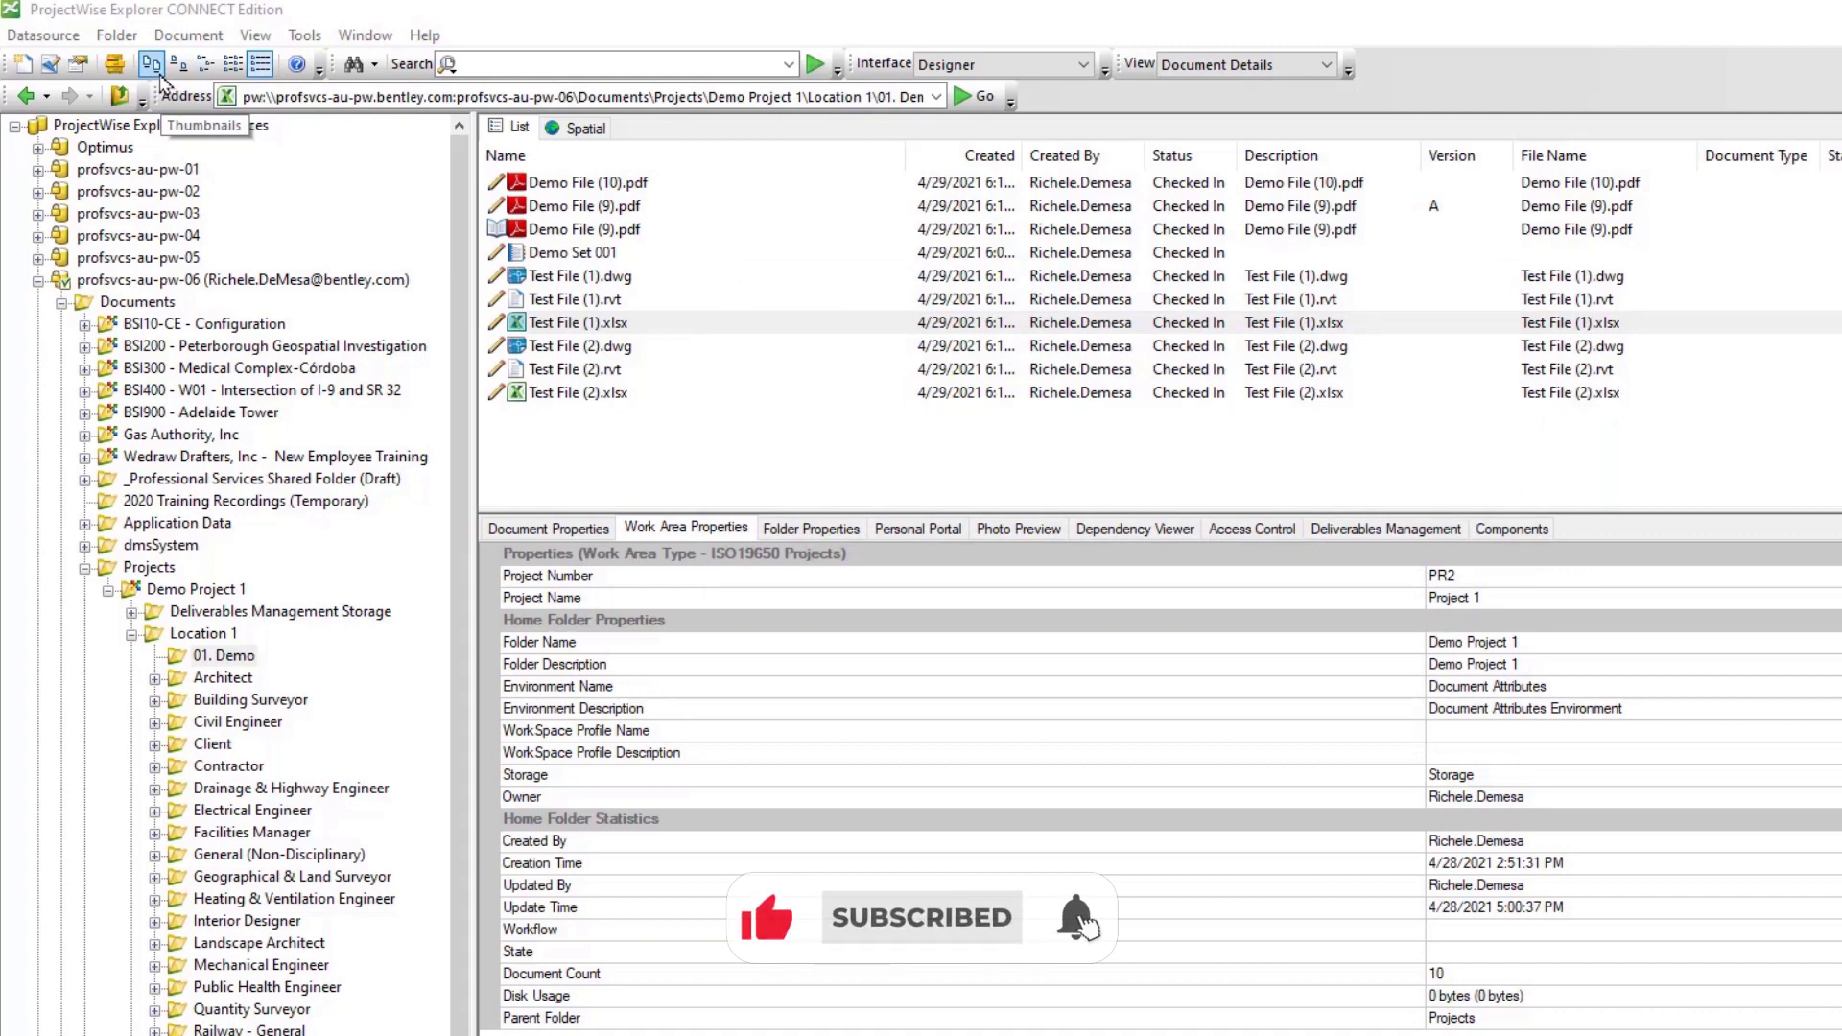
click(152, 68)
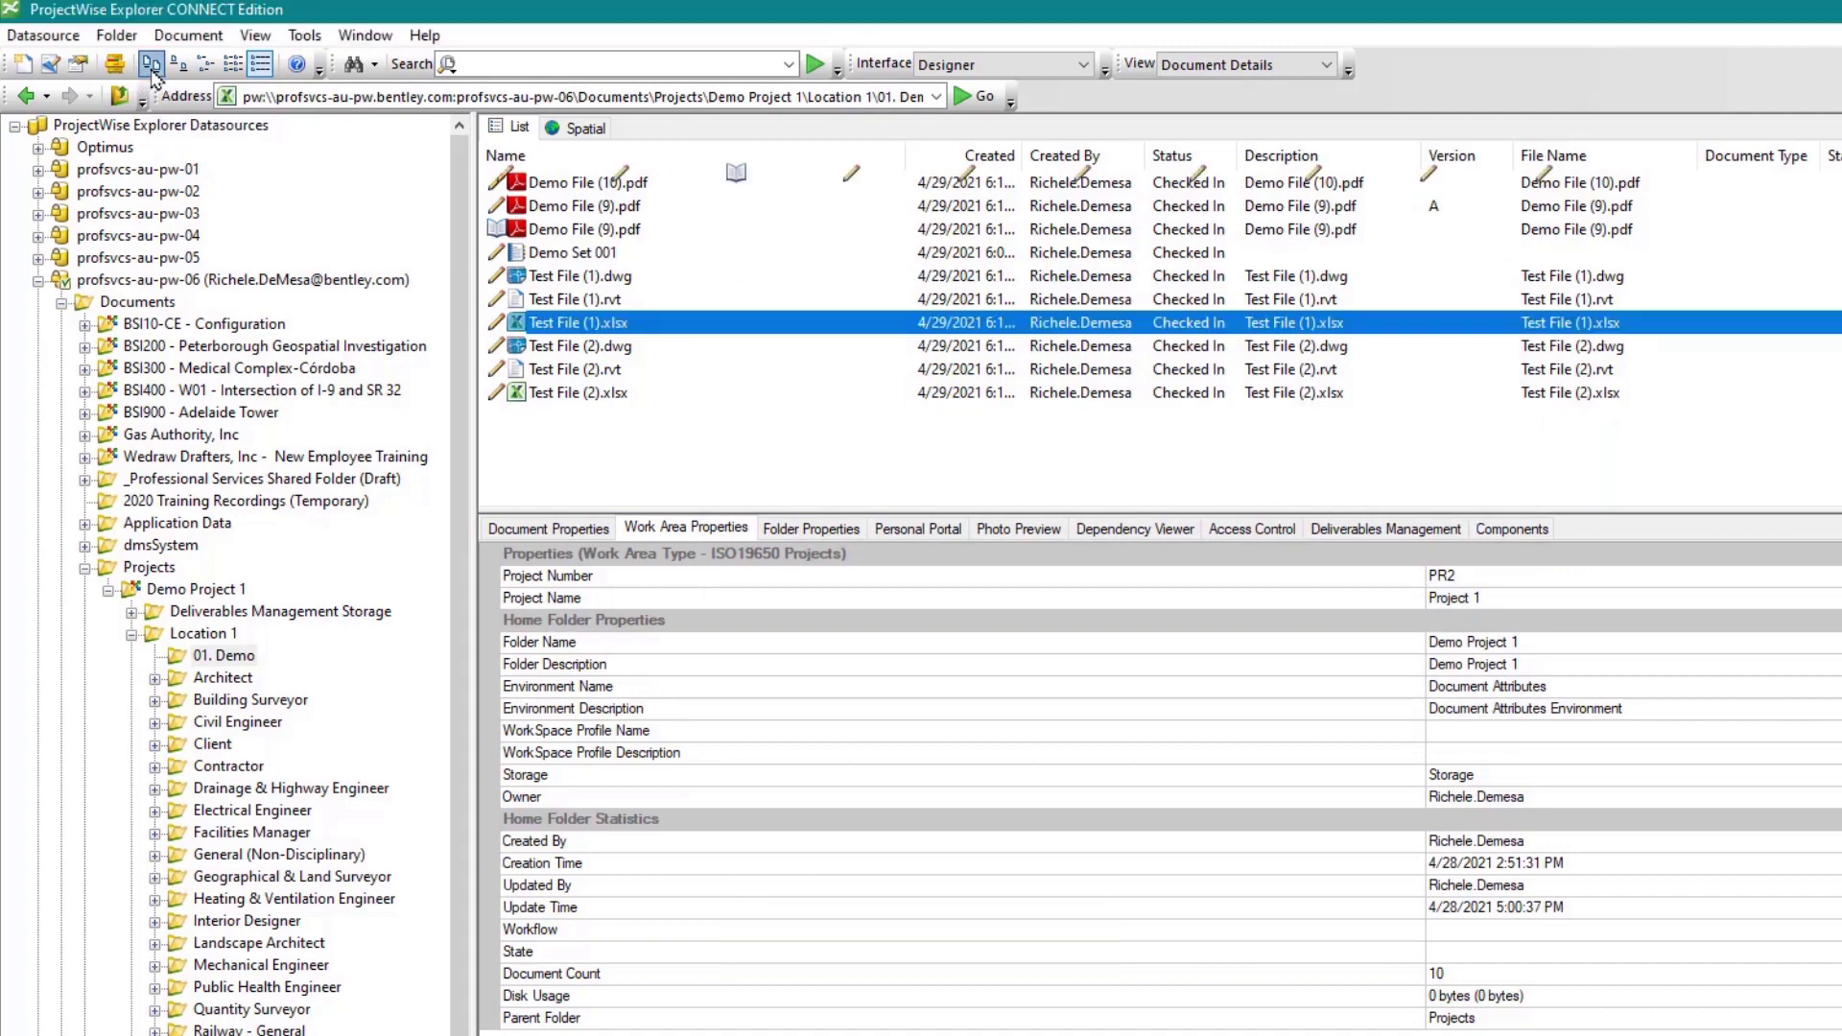
click(179, 65)
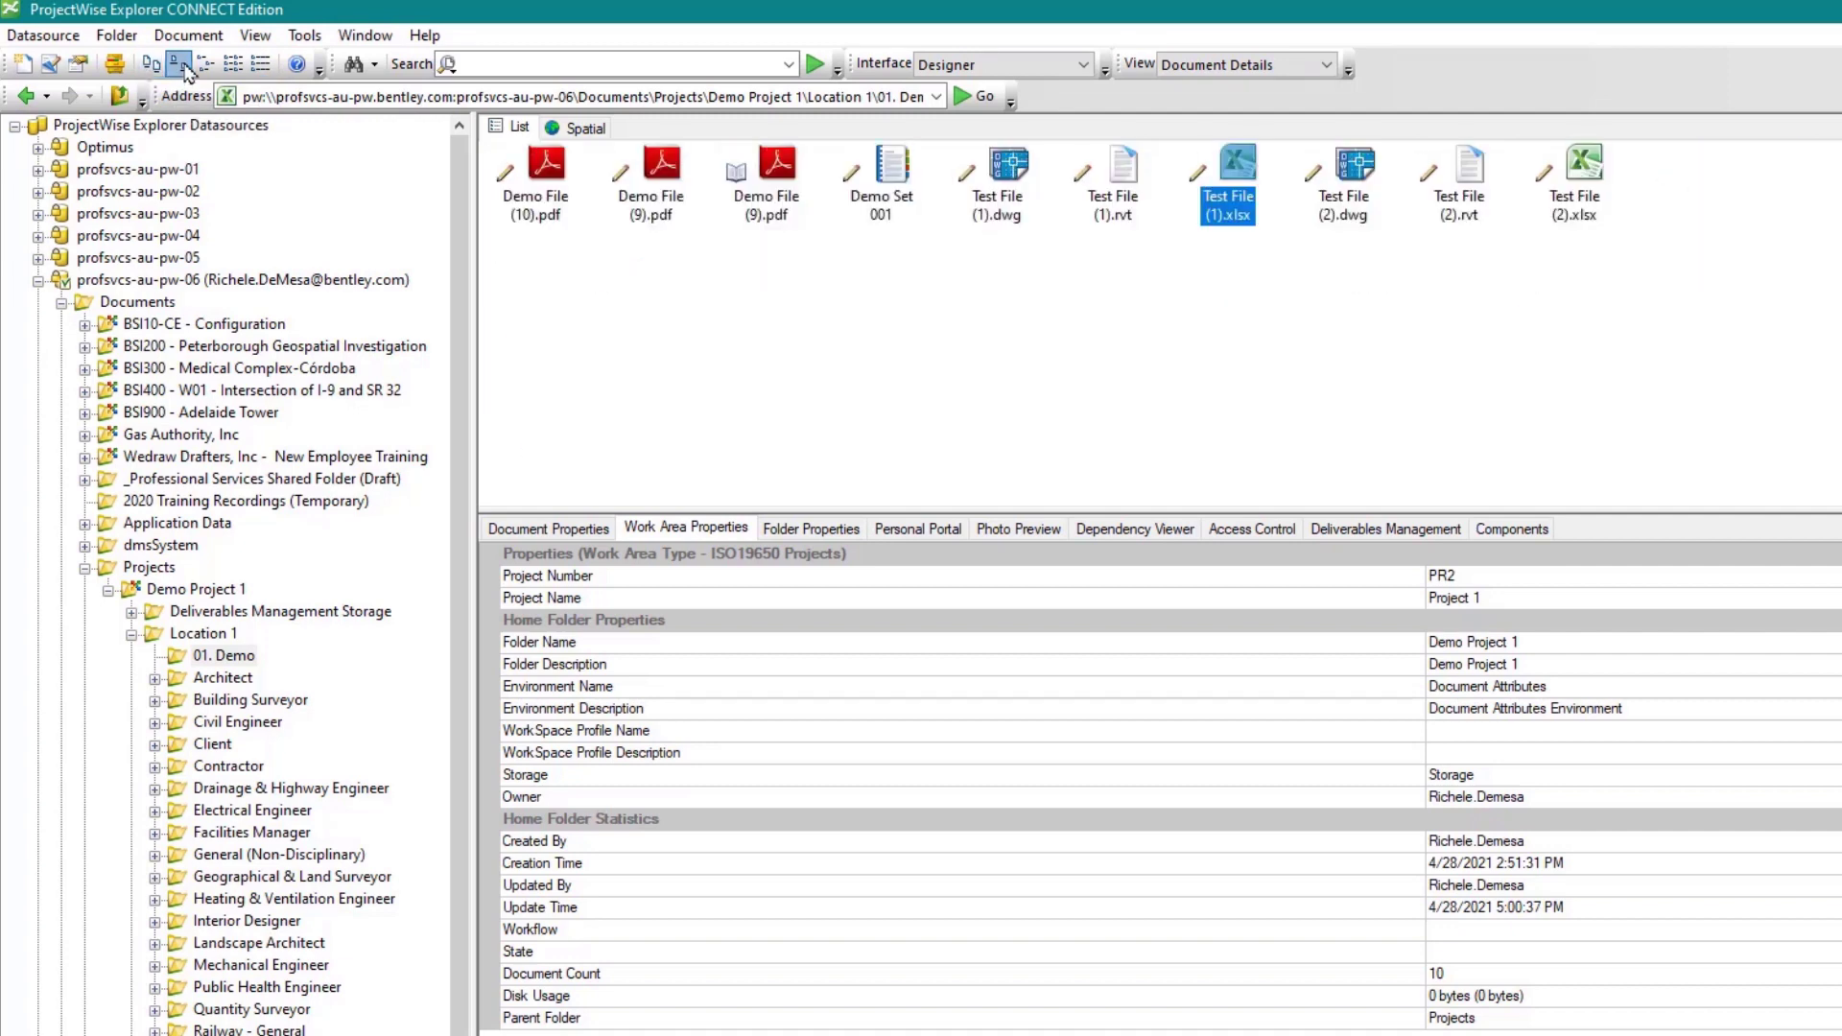
click(152, 66)
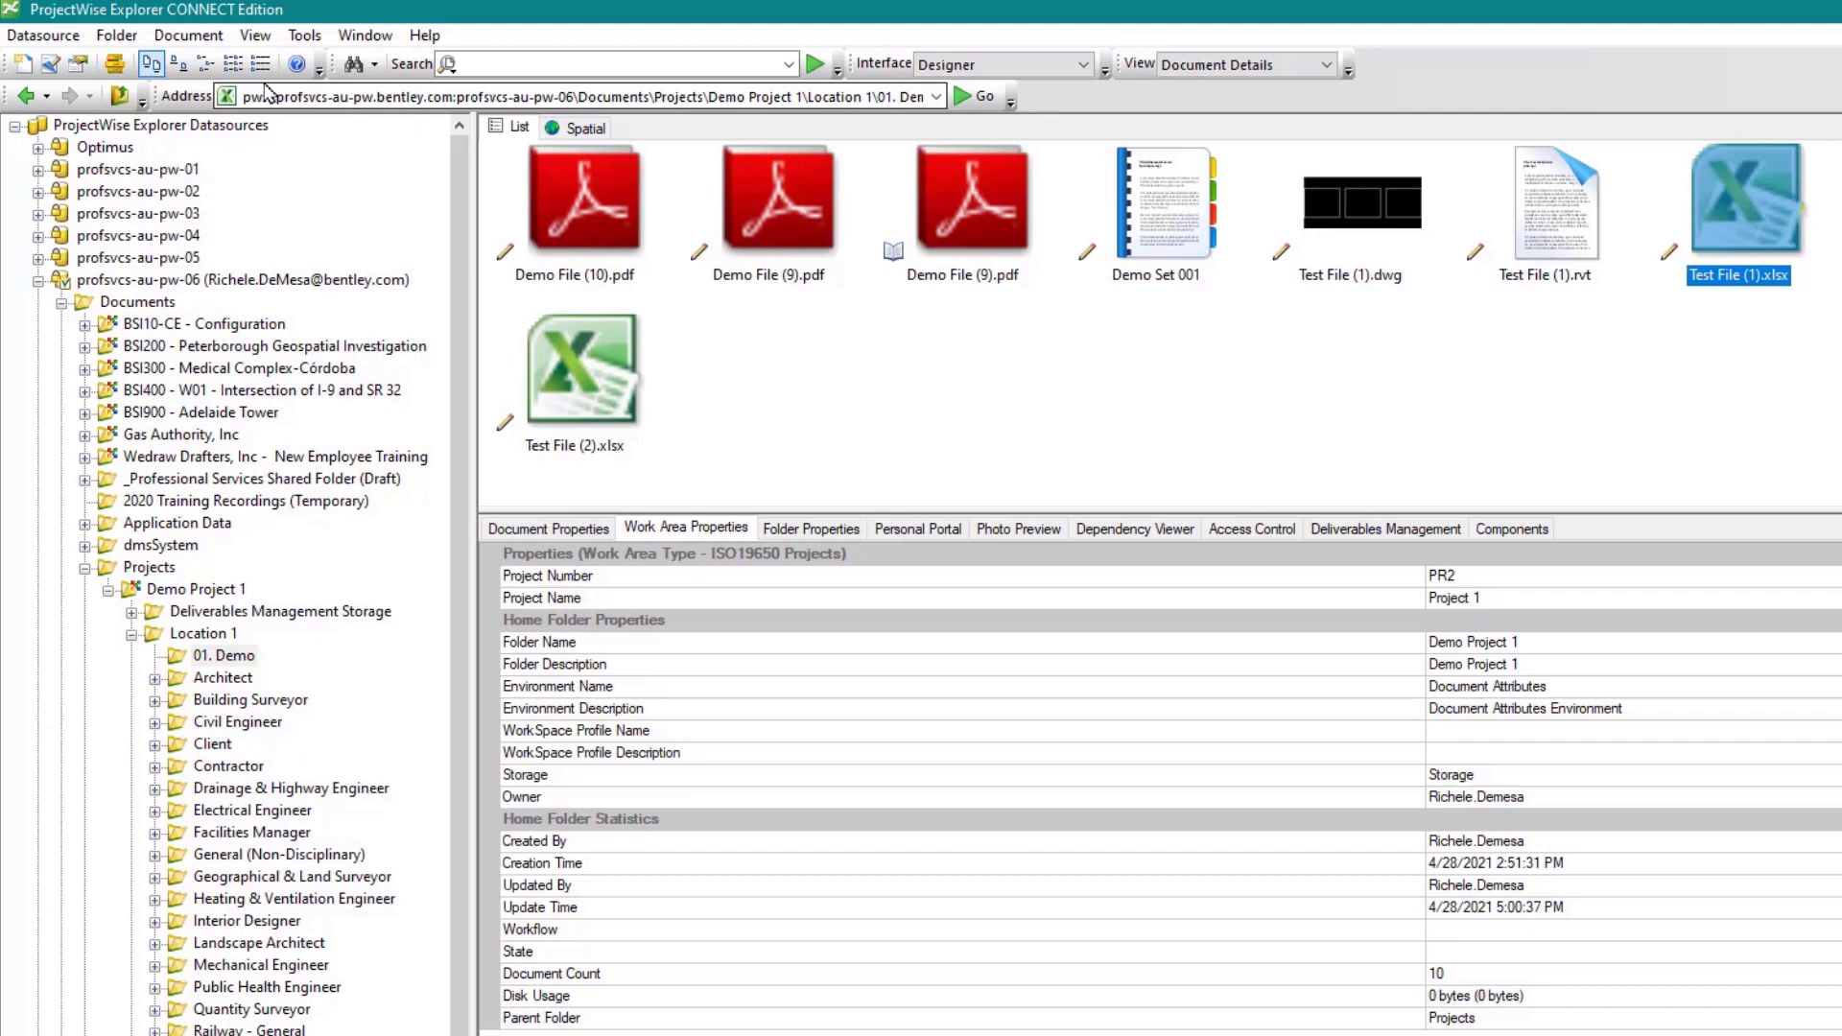
click(260, 63)
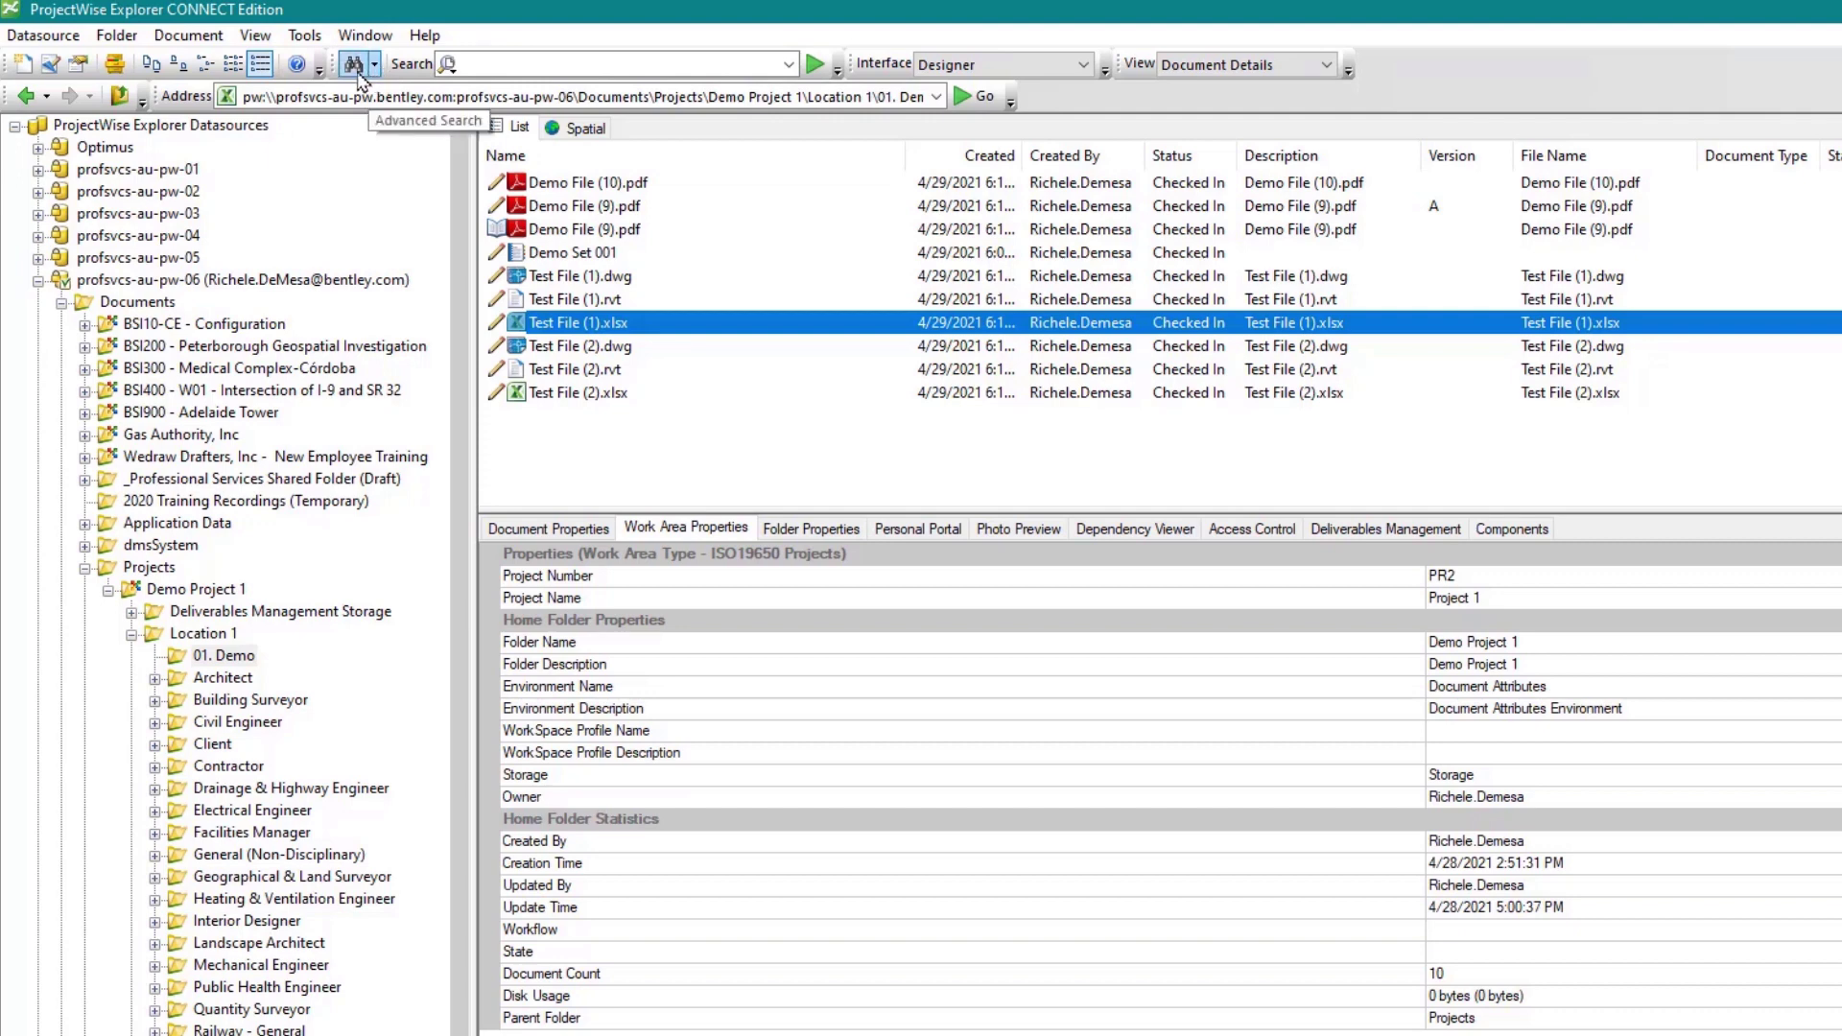
click(354, 65)
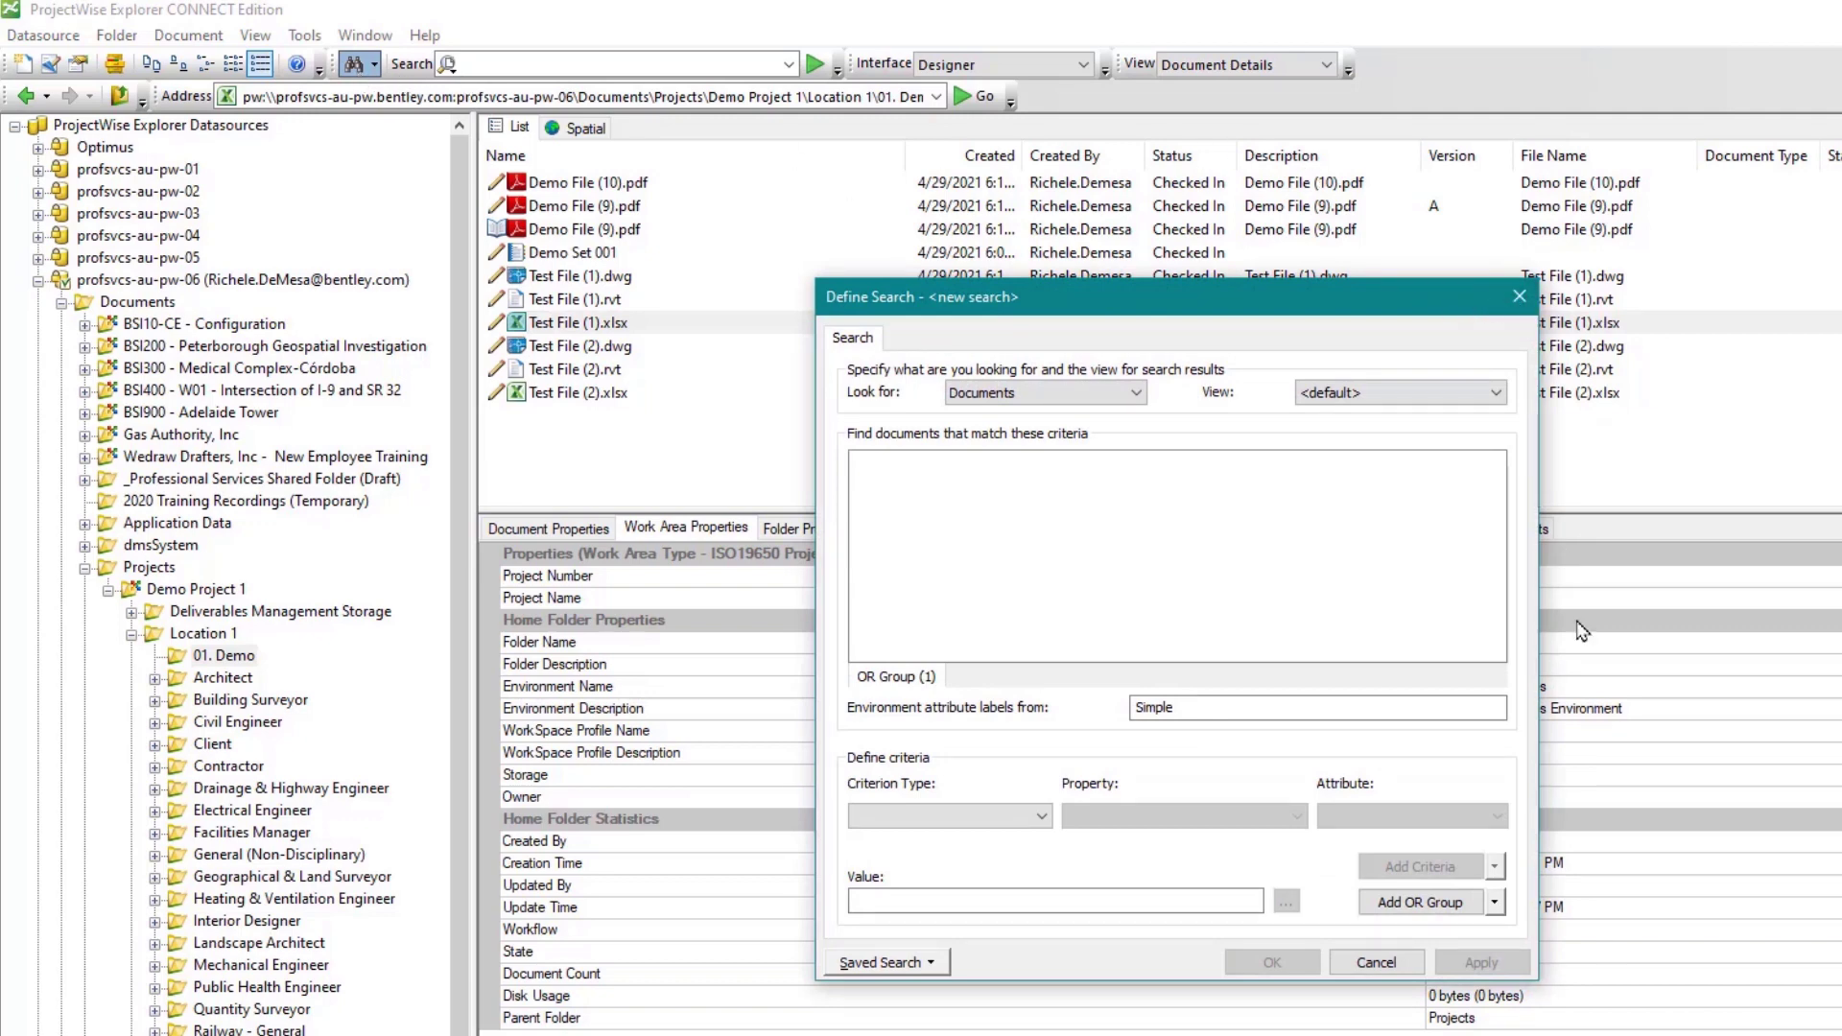
click(1375, 963)
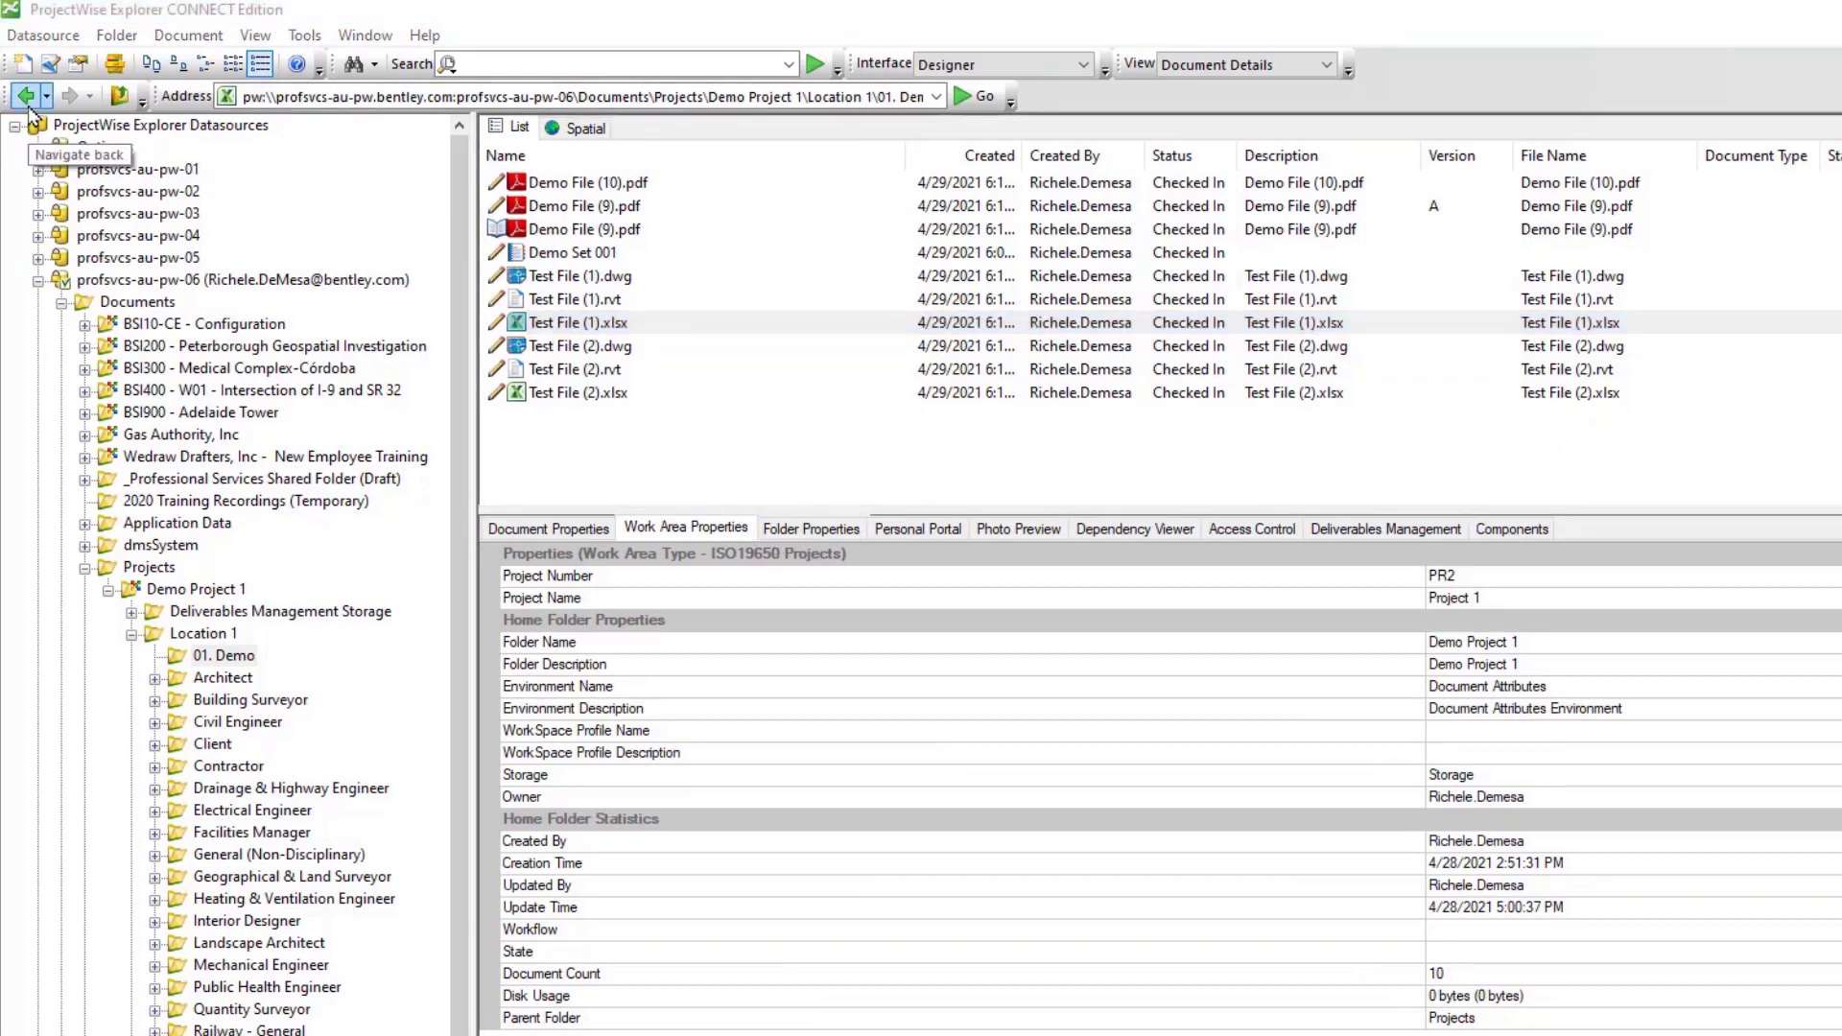
Go back, forward and up a level, then reopen 01. Demo and select a file.
click(28, 102)
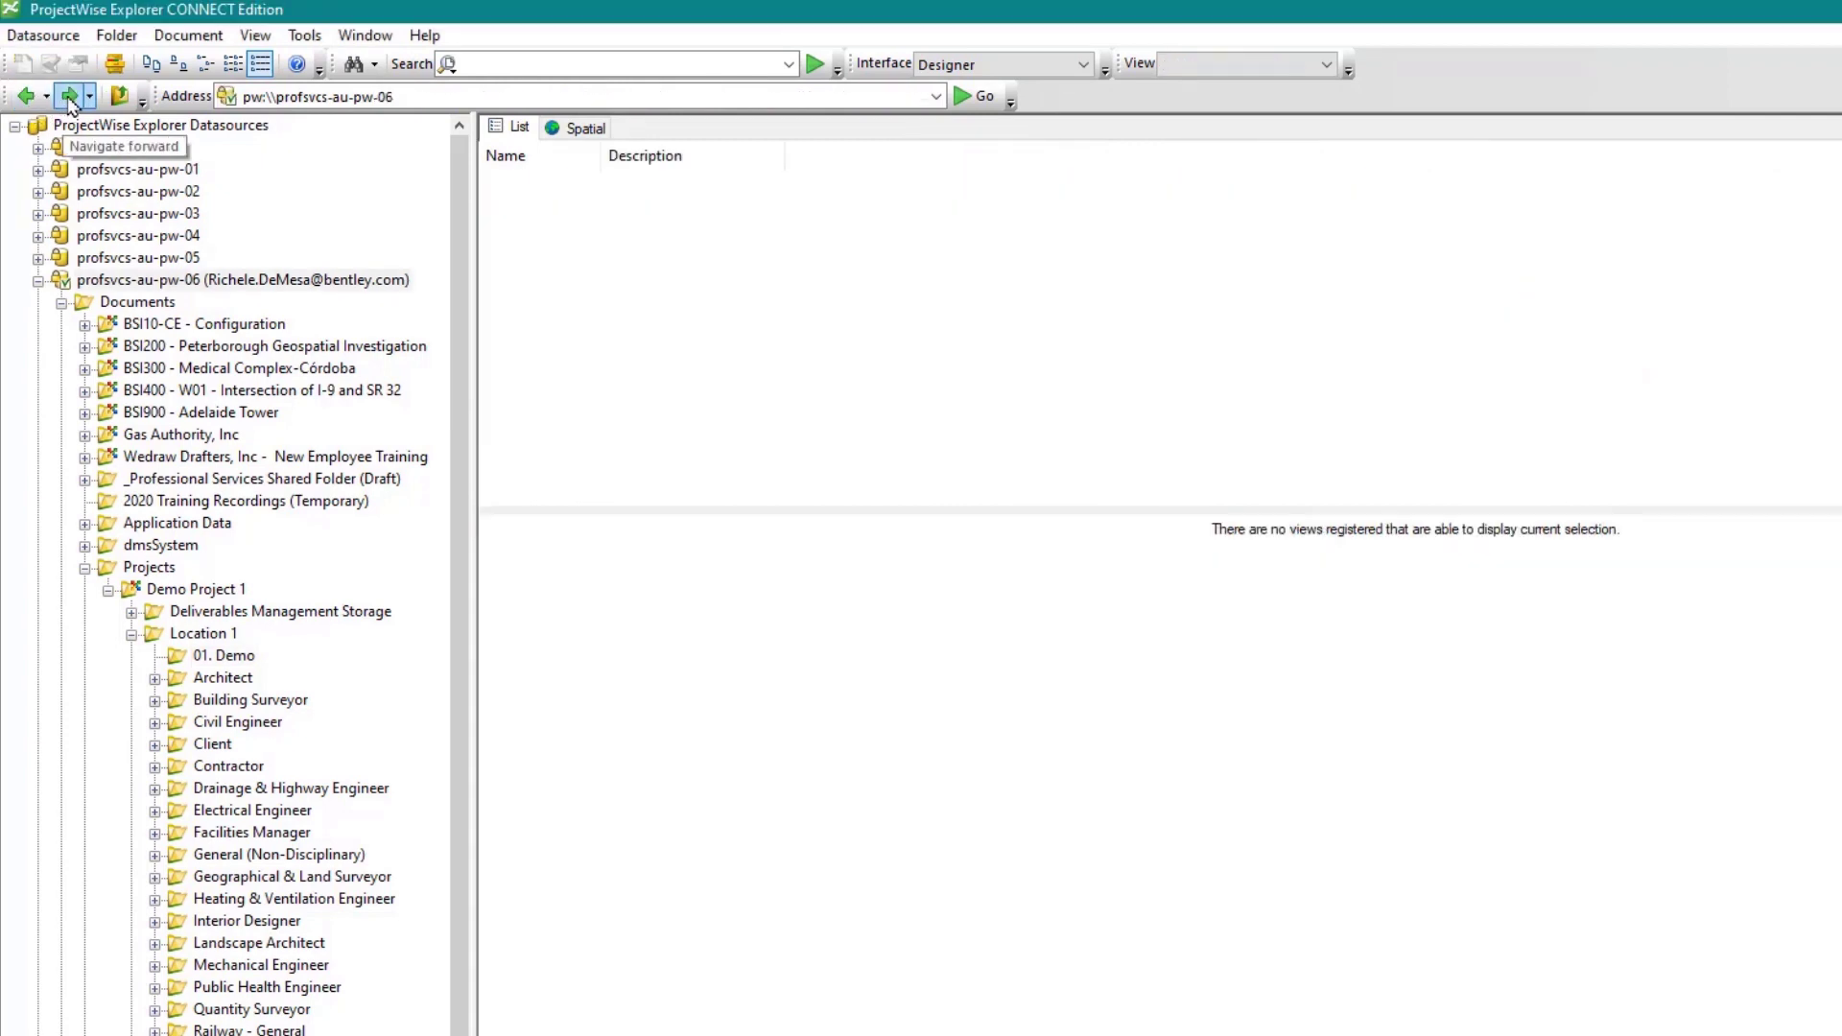
click(70, 101)
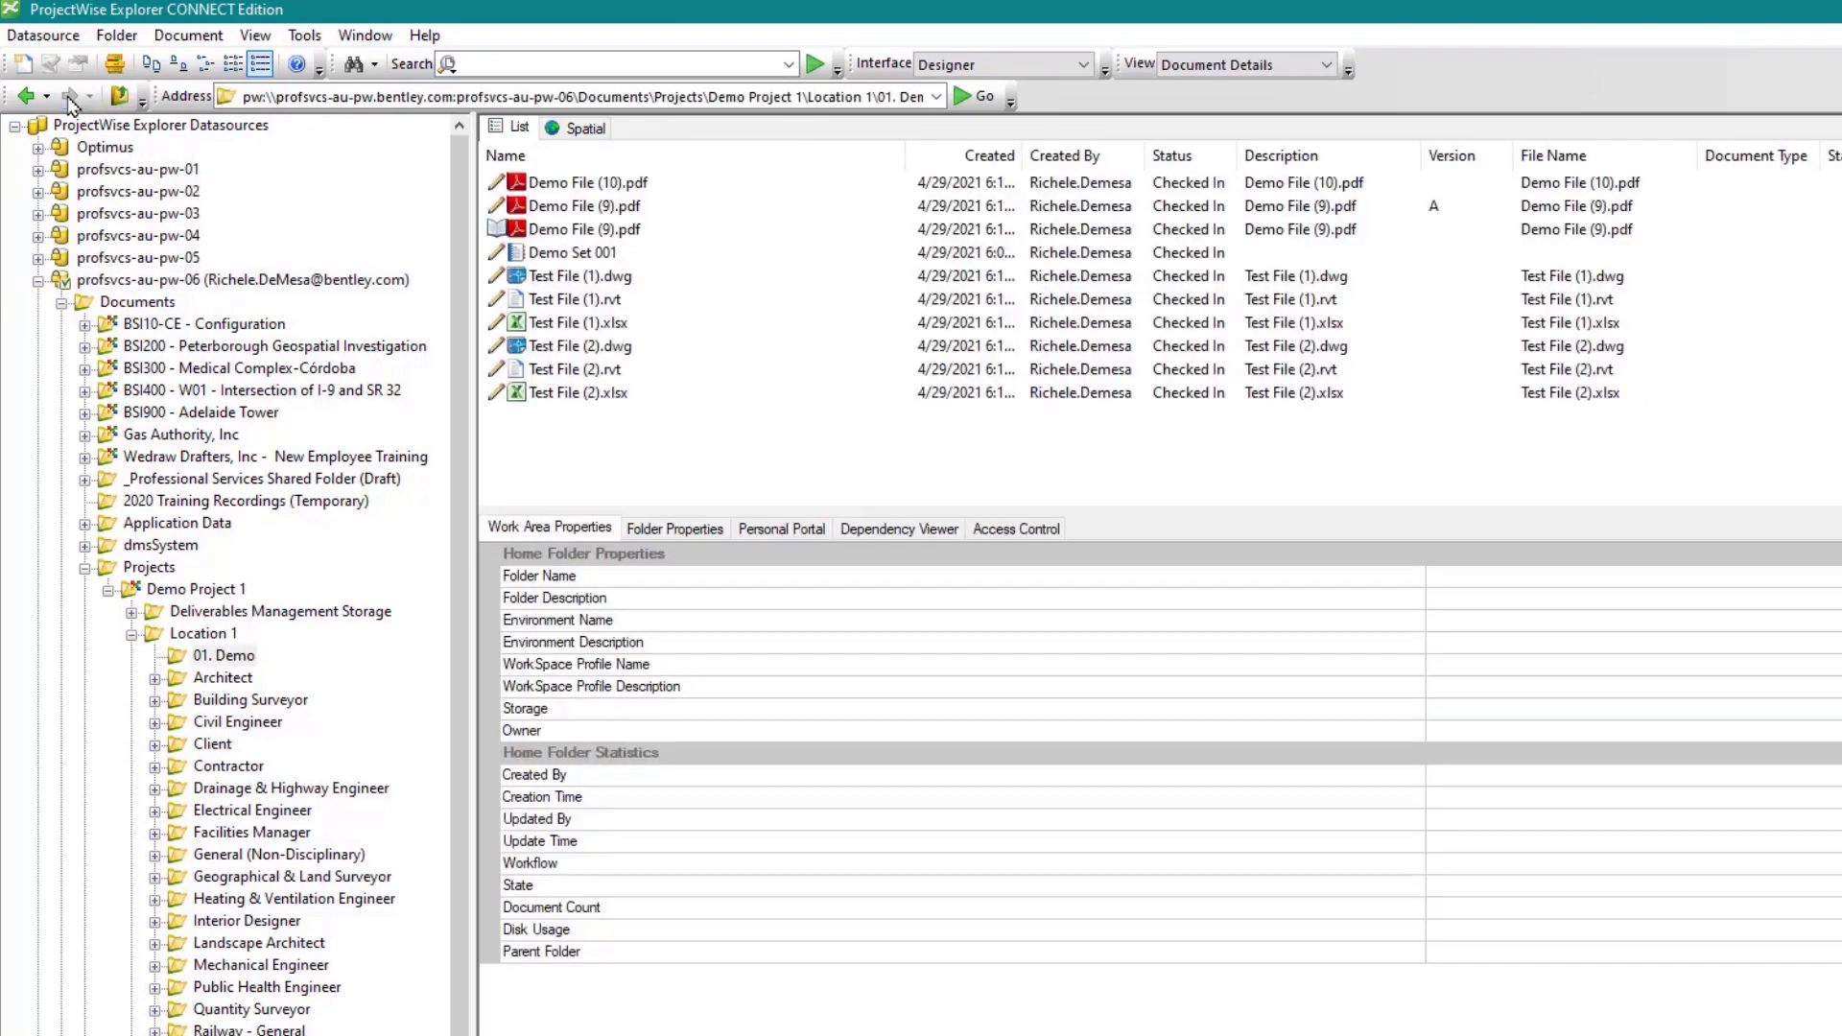
click(119, 98)
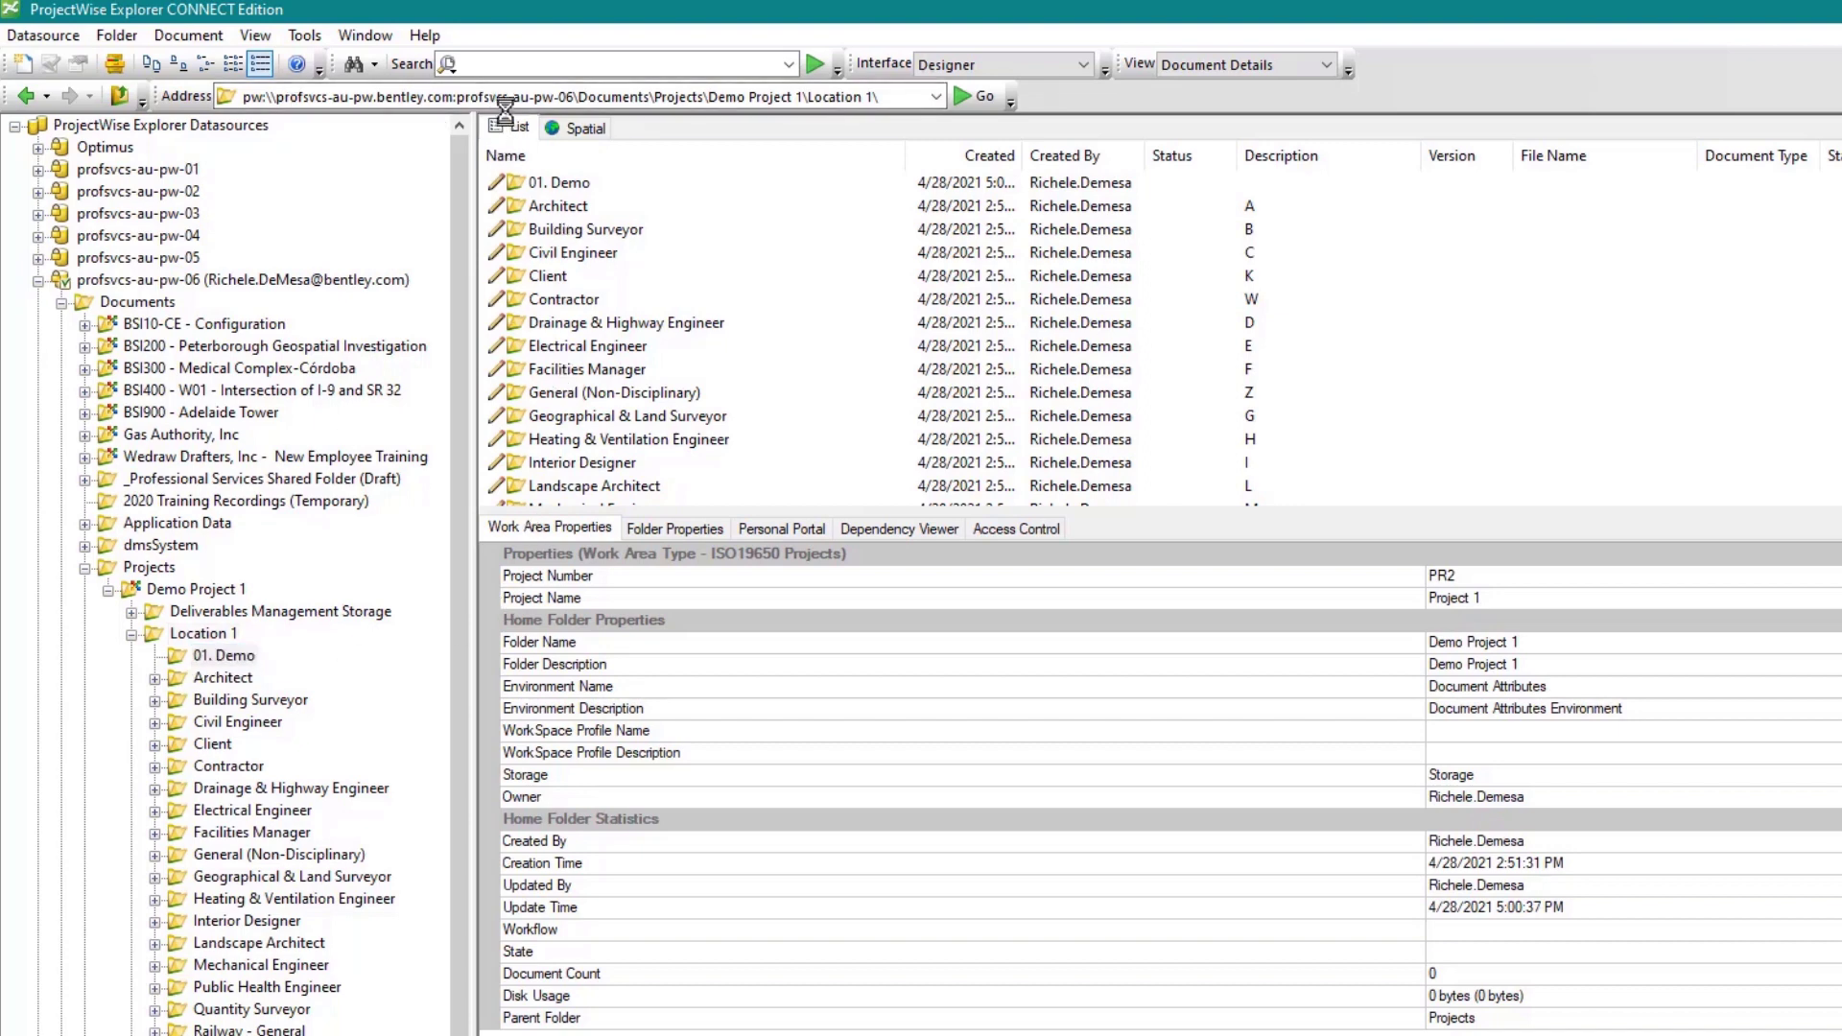
double_click(566, 183)
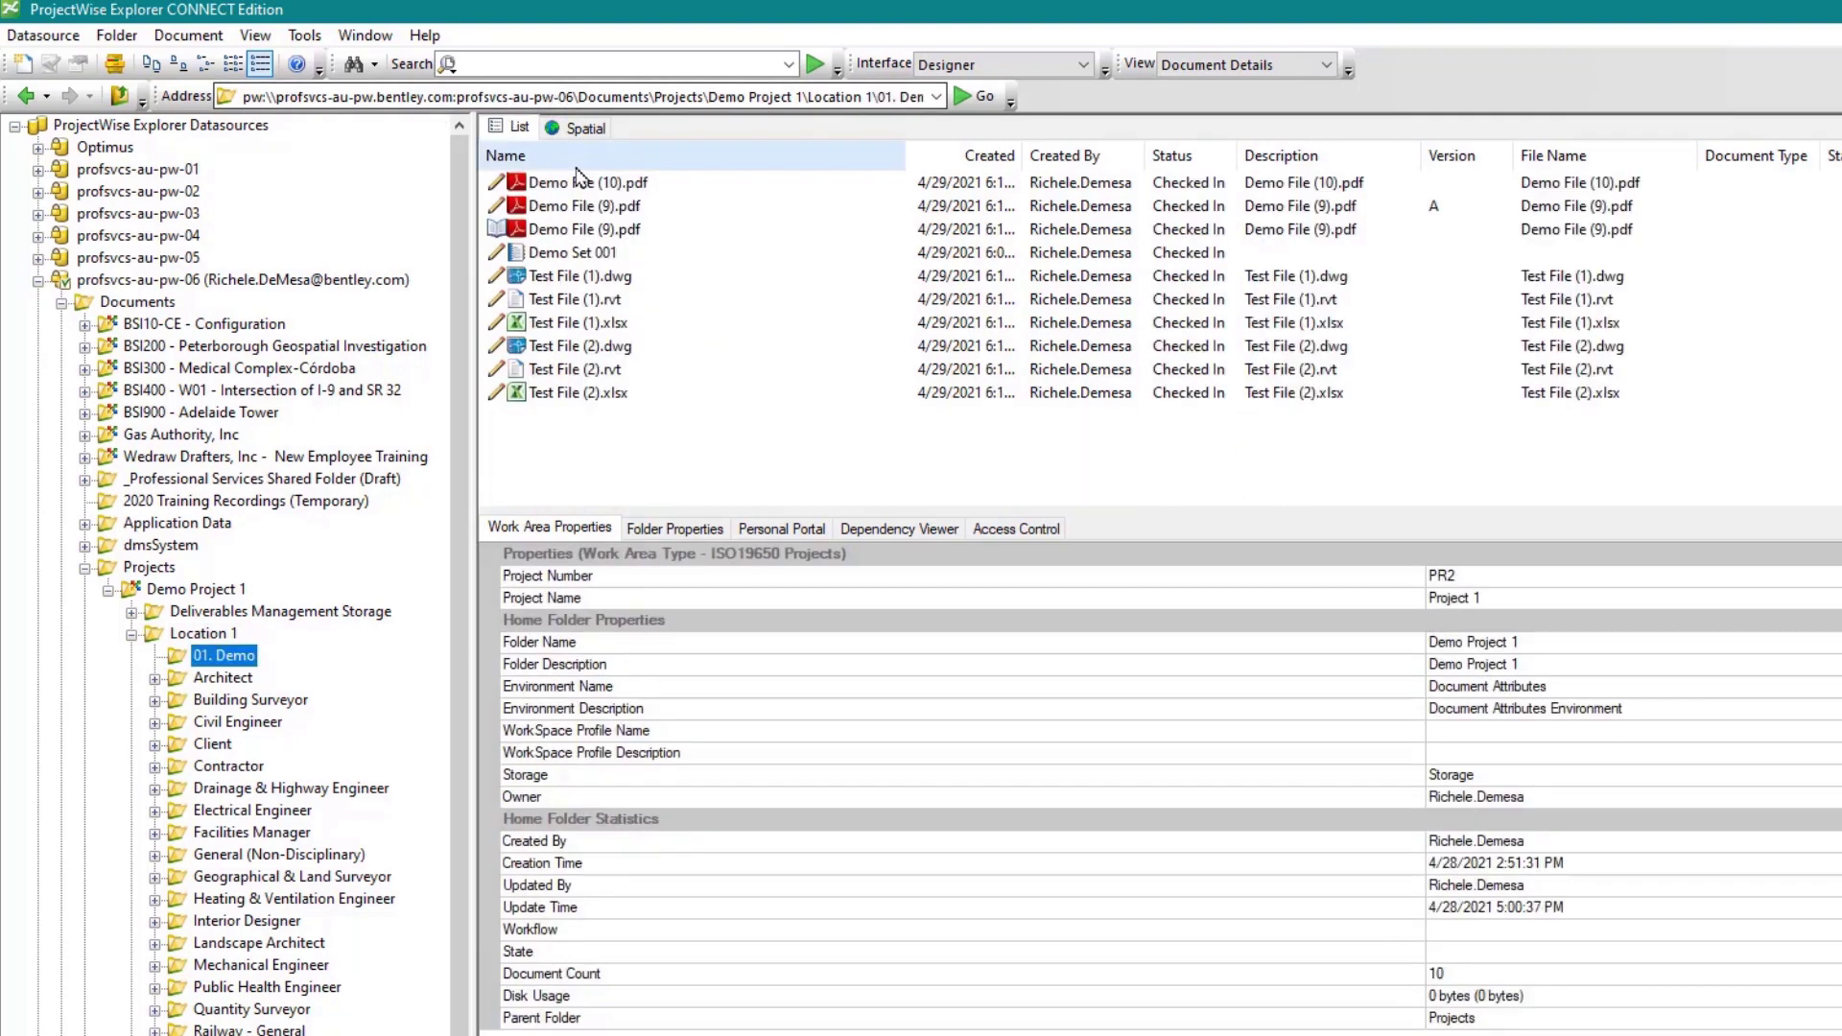
click(574, 193)
Return to the profsvcs-au-pw-06 datasource root and bring up the address's Copy URL/URN options.
click(152, 284)
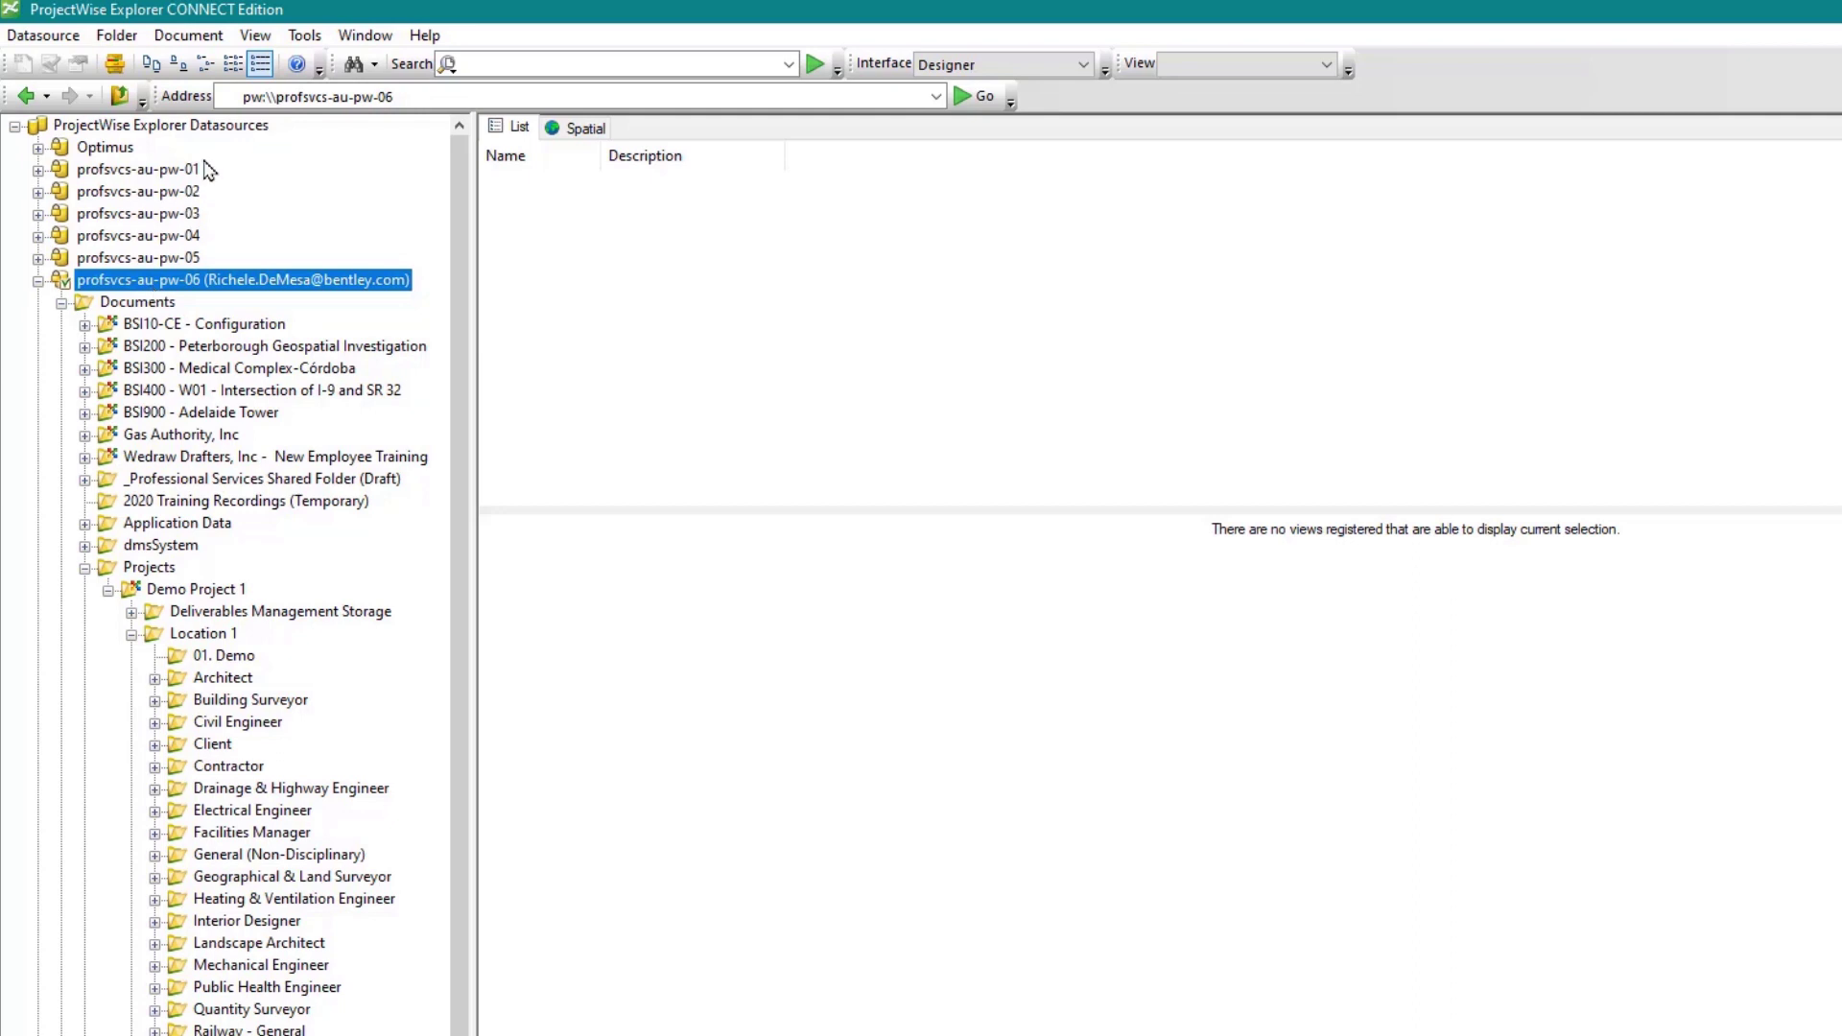
click(311, 96)
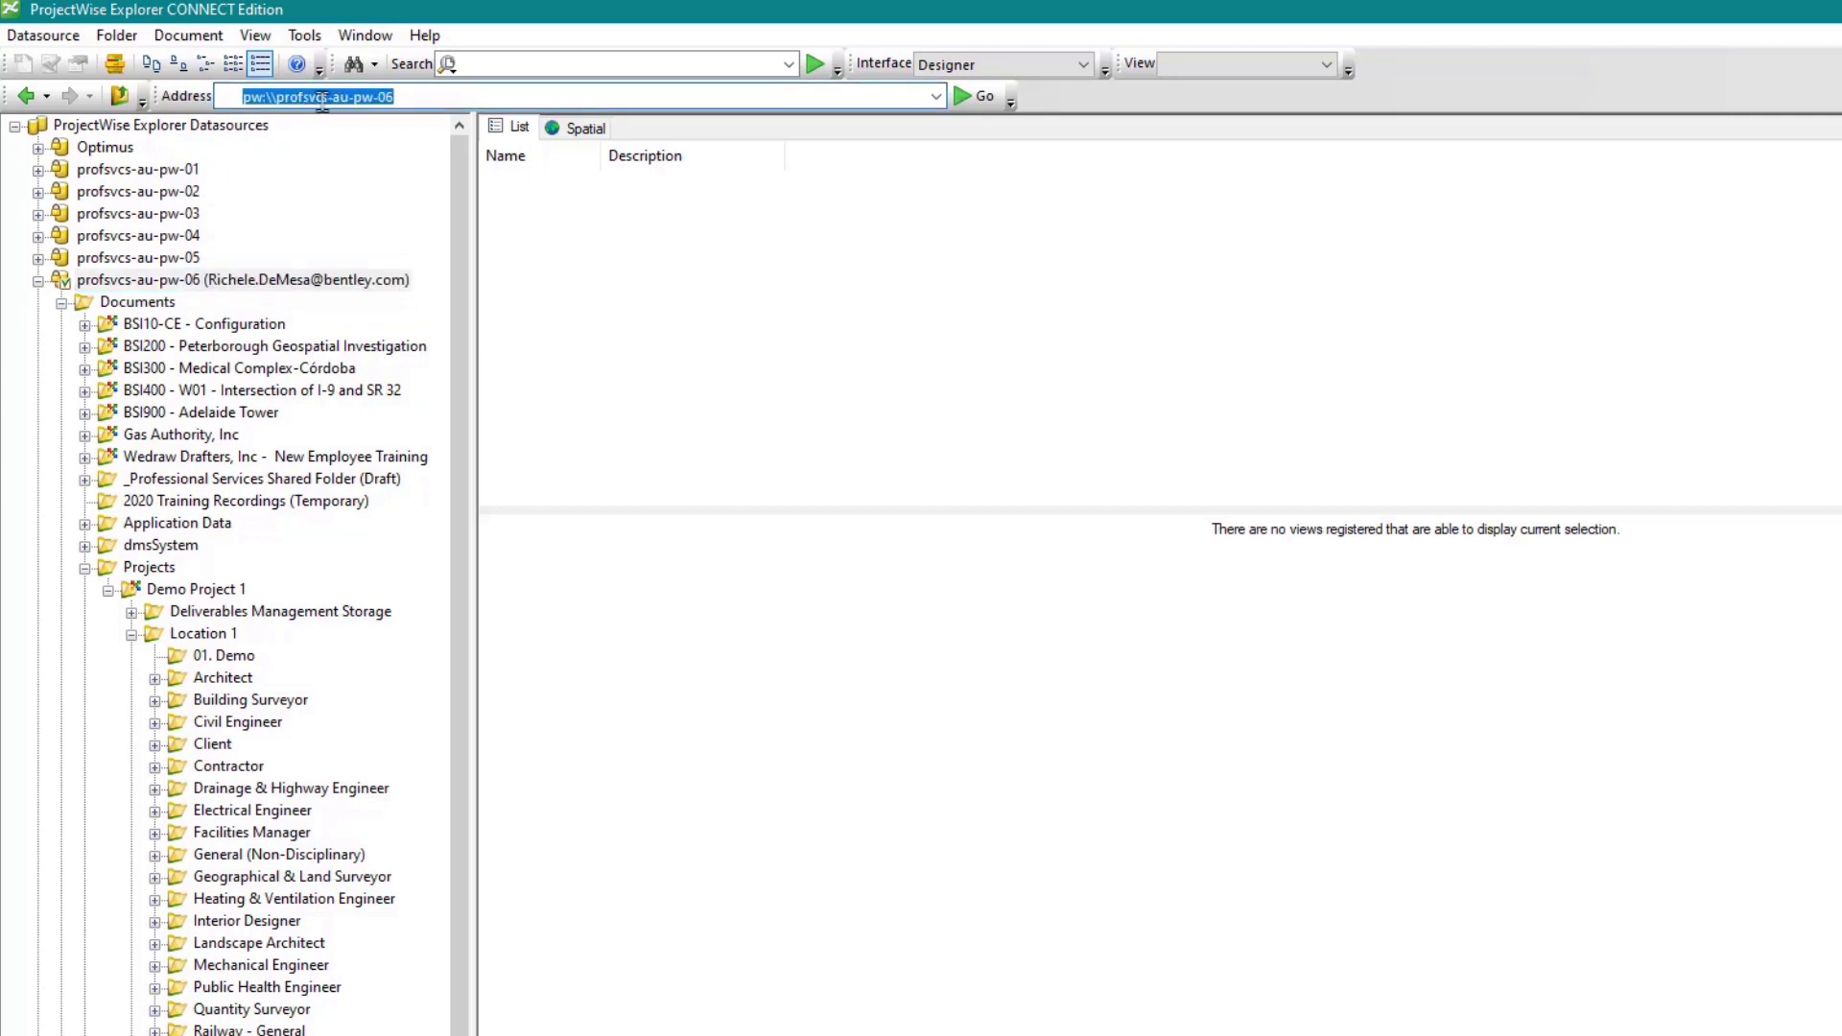
right_click(332, 97)
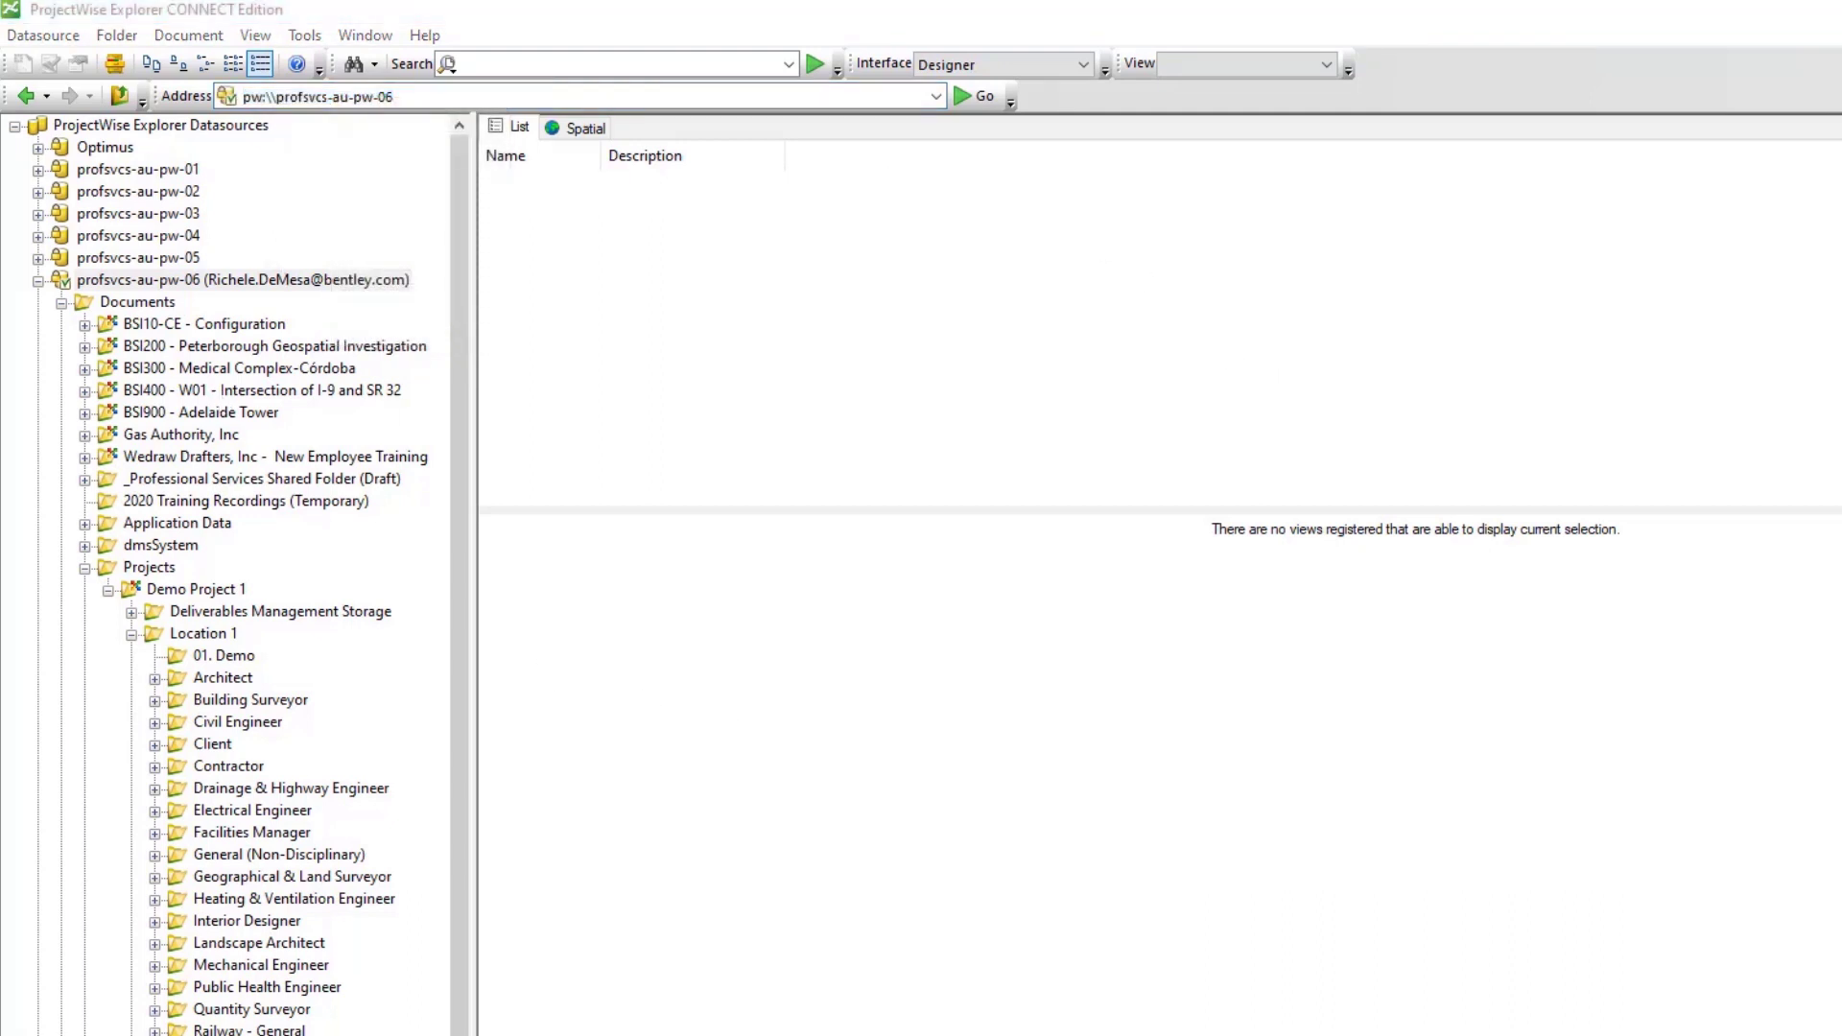
Open Tools > Customize and view its list of available toolbars.
click(316, 38)
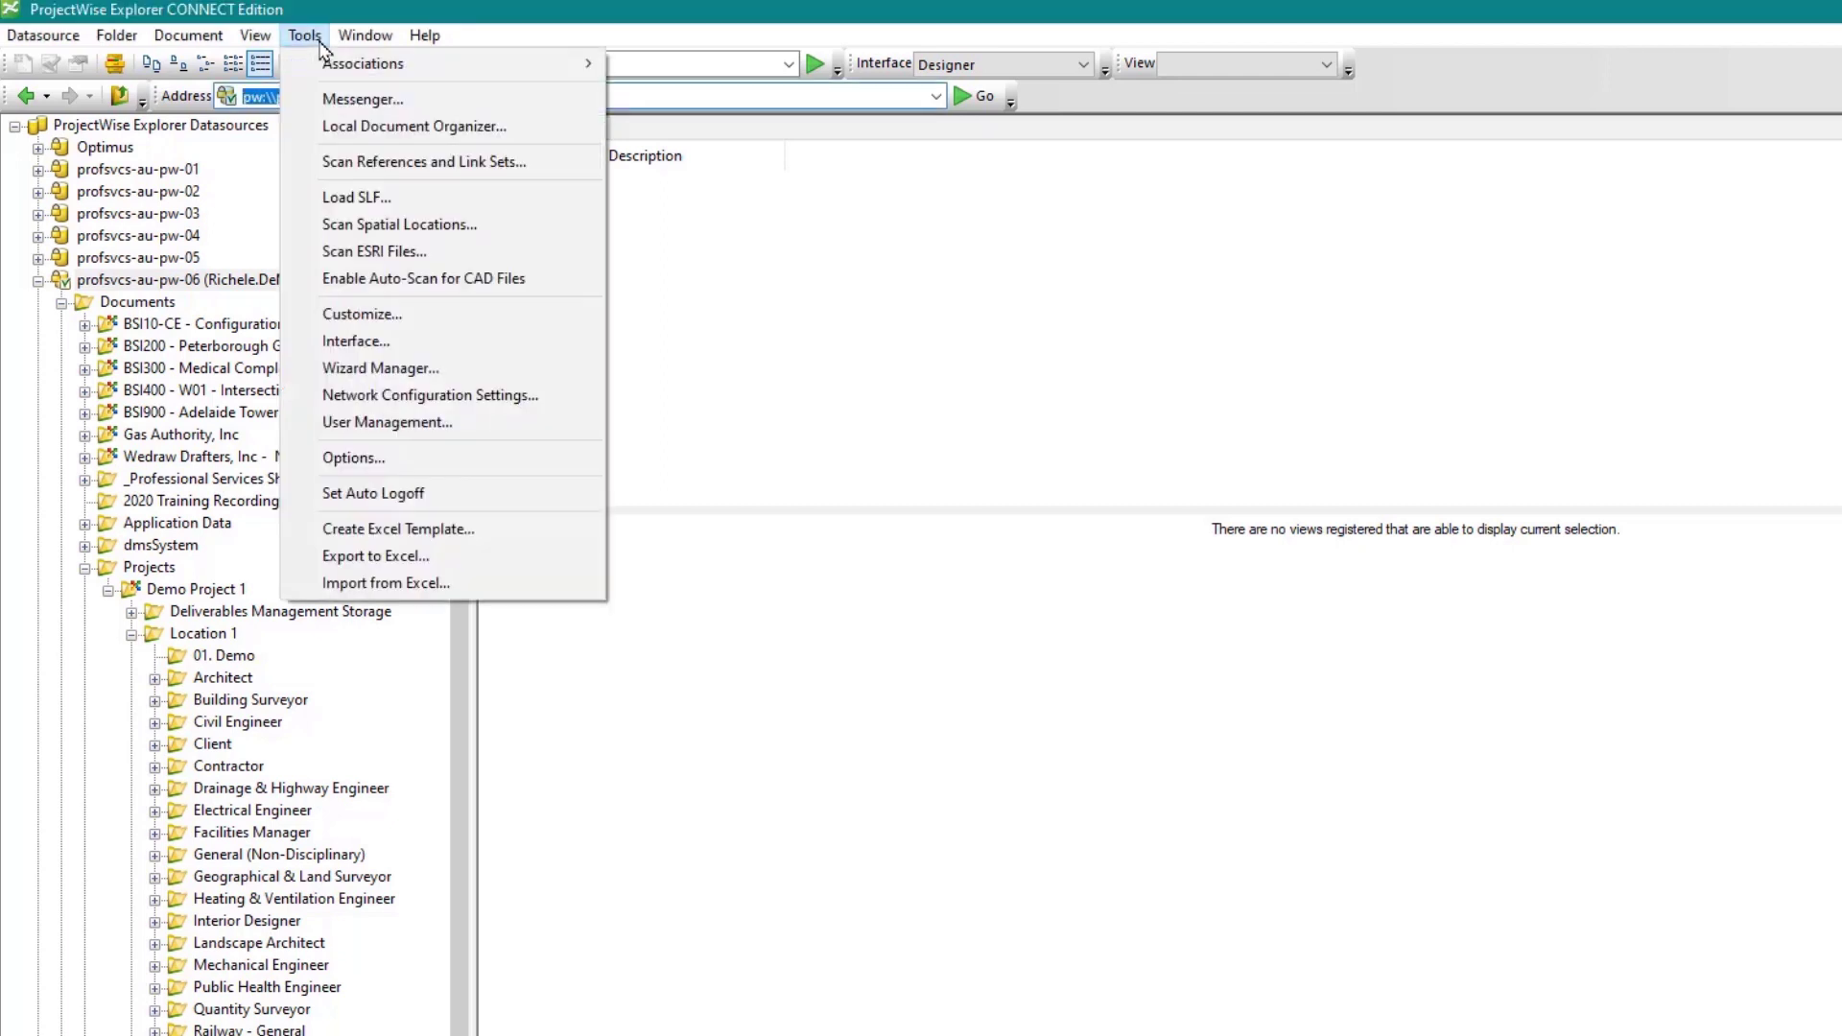
click(357, 321)
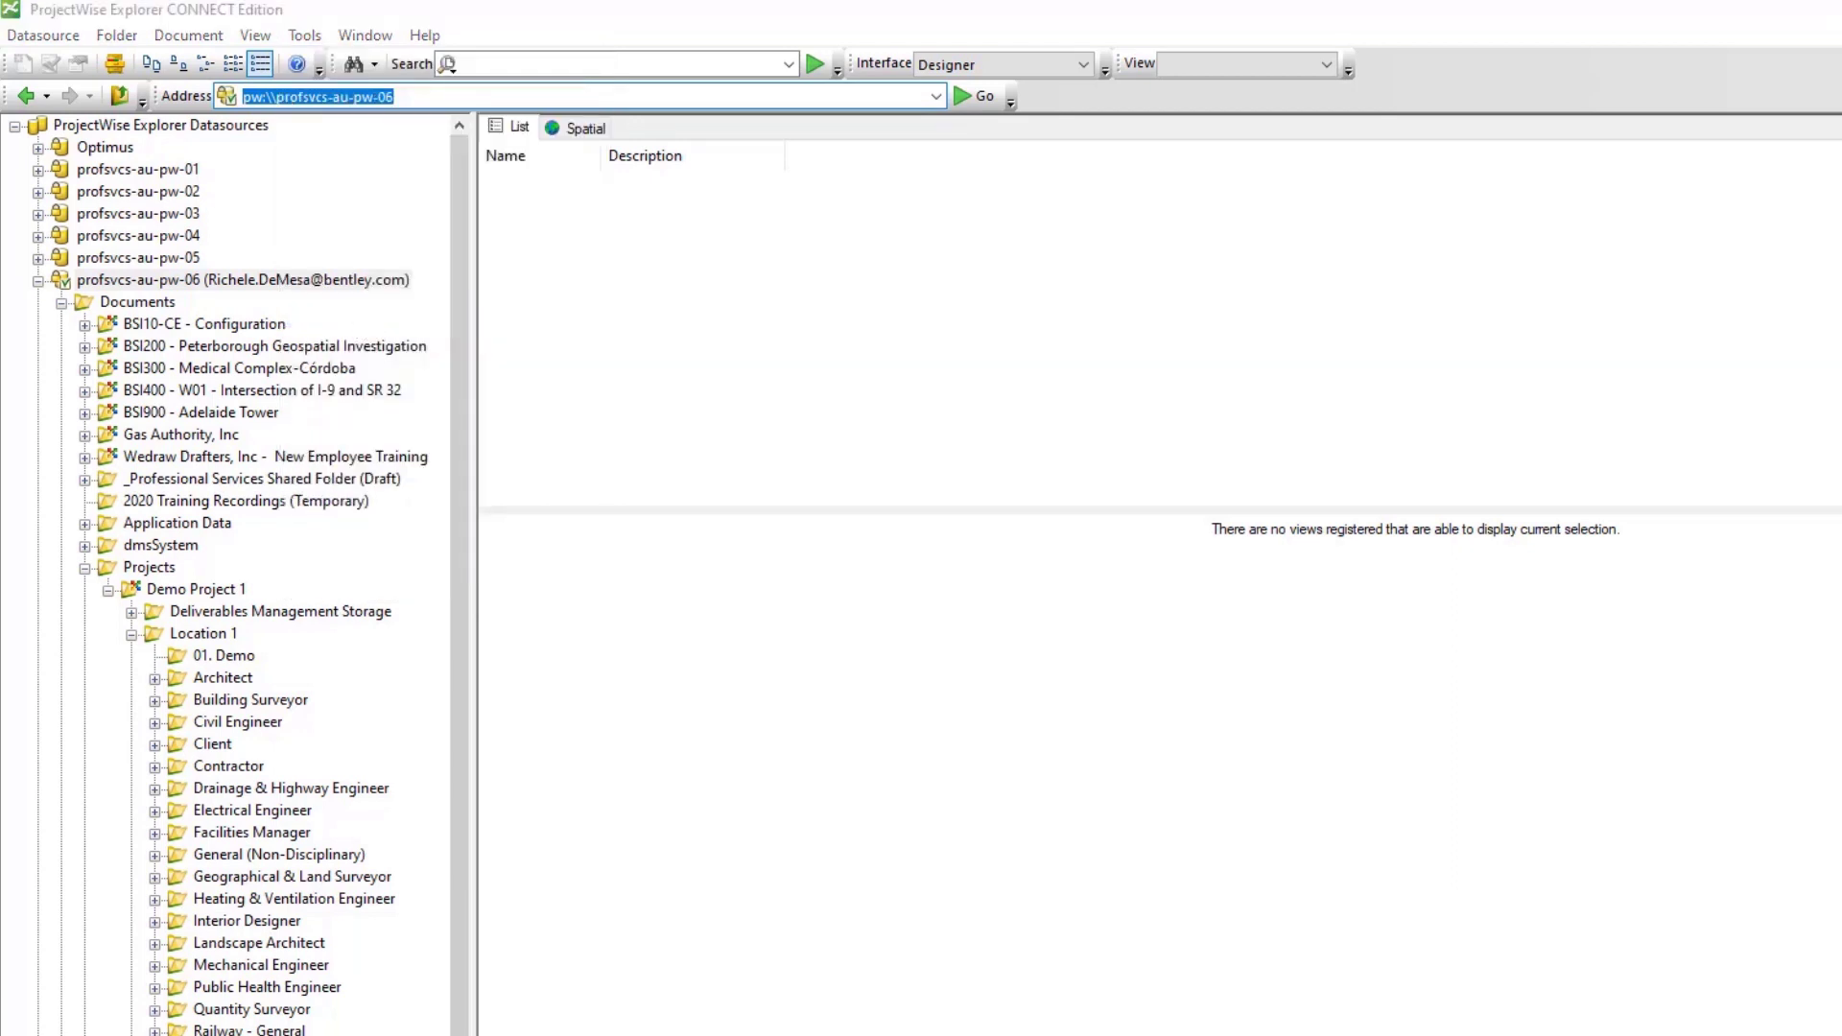
drag(1574, 507, 1193, 358)
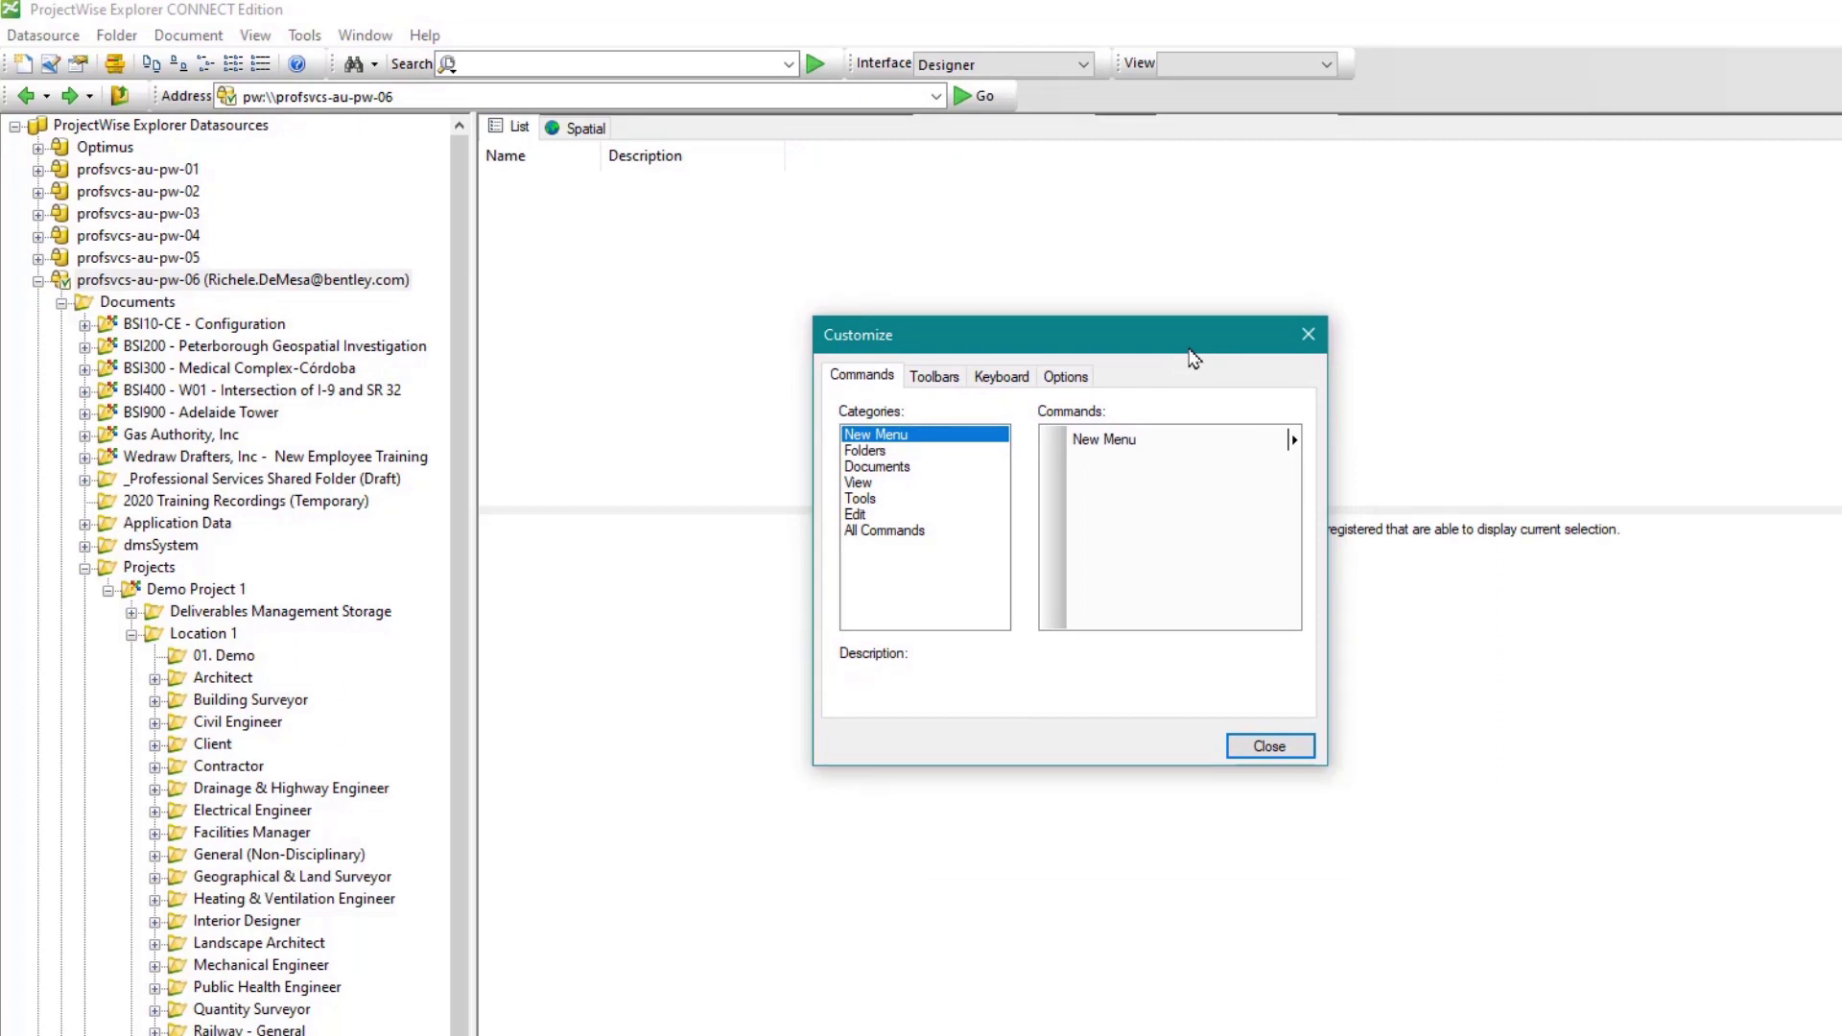
click(907, 382)
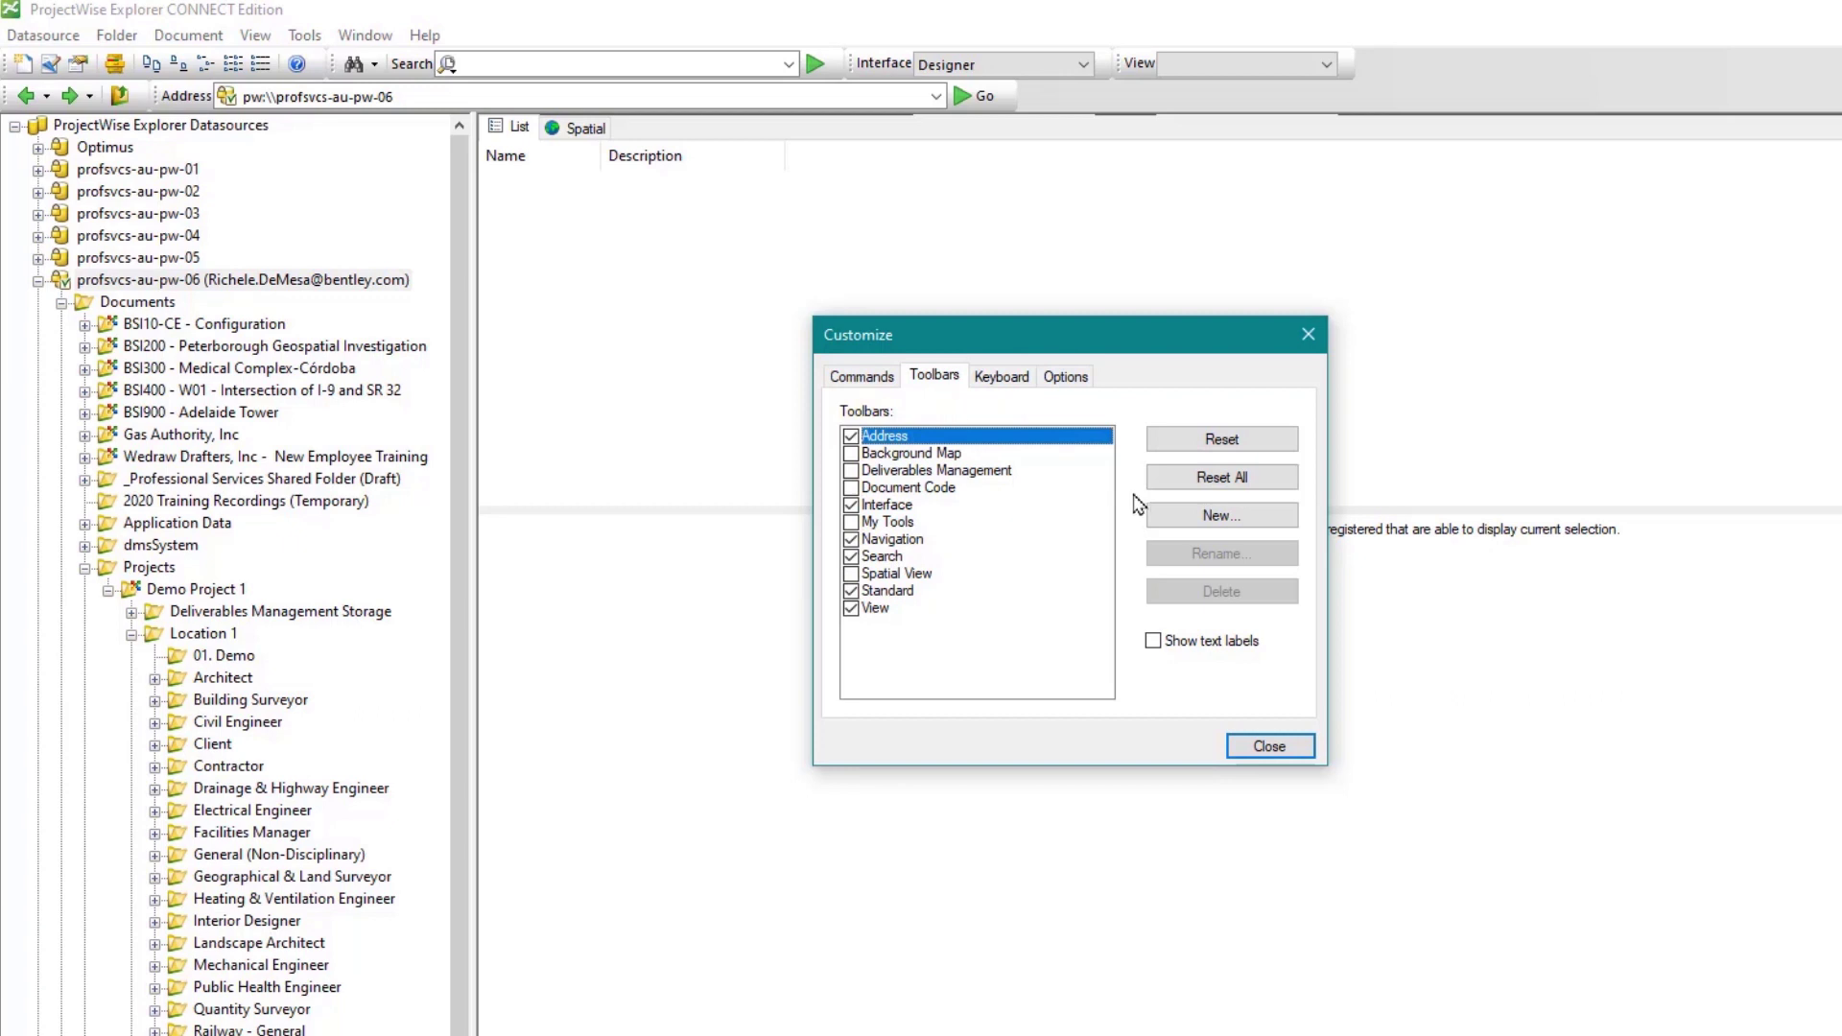
click(948, 489)
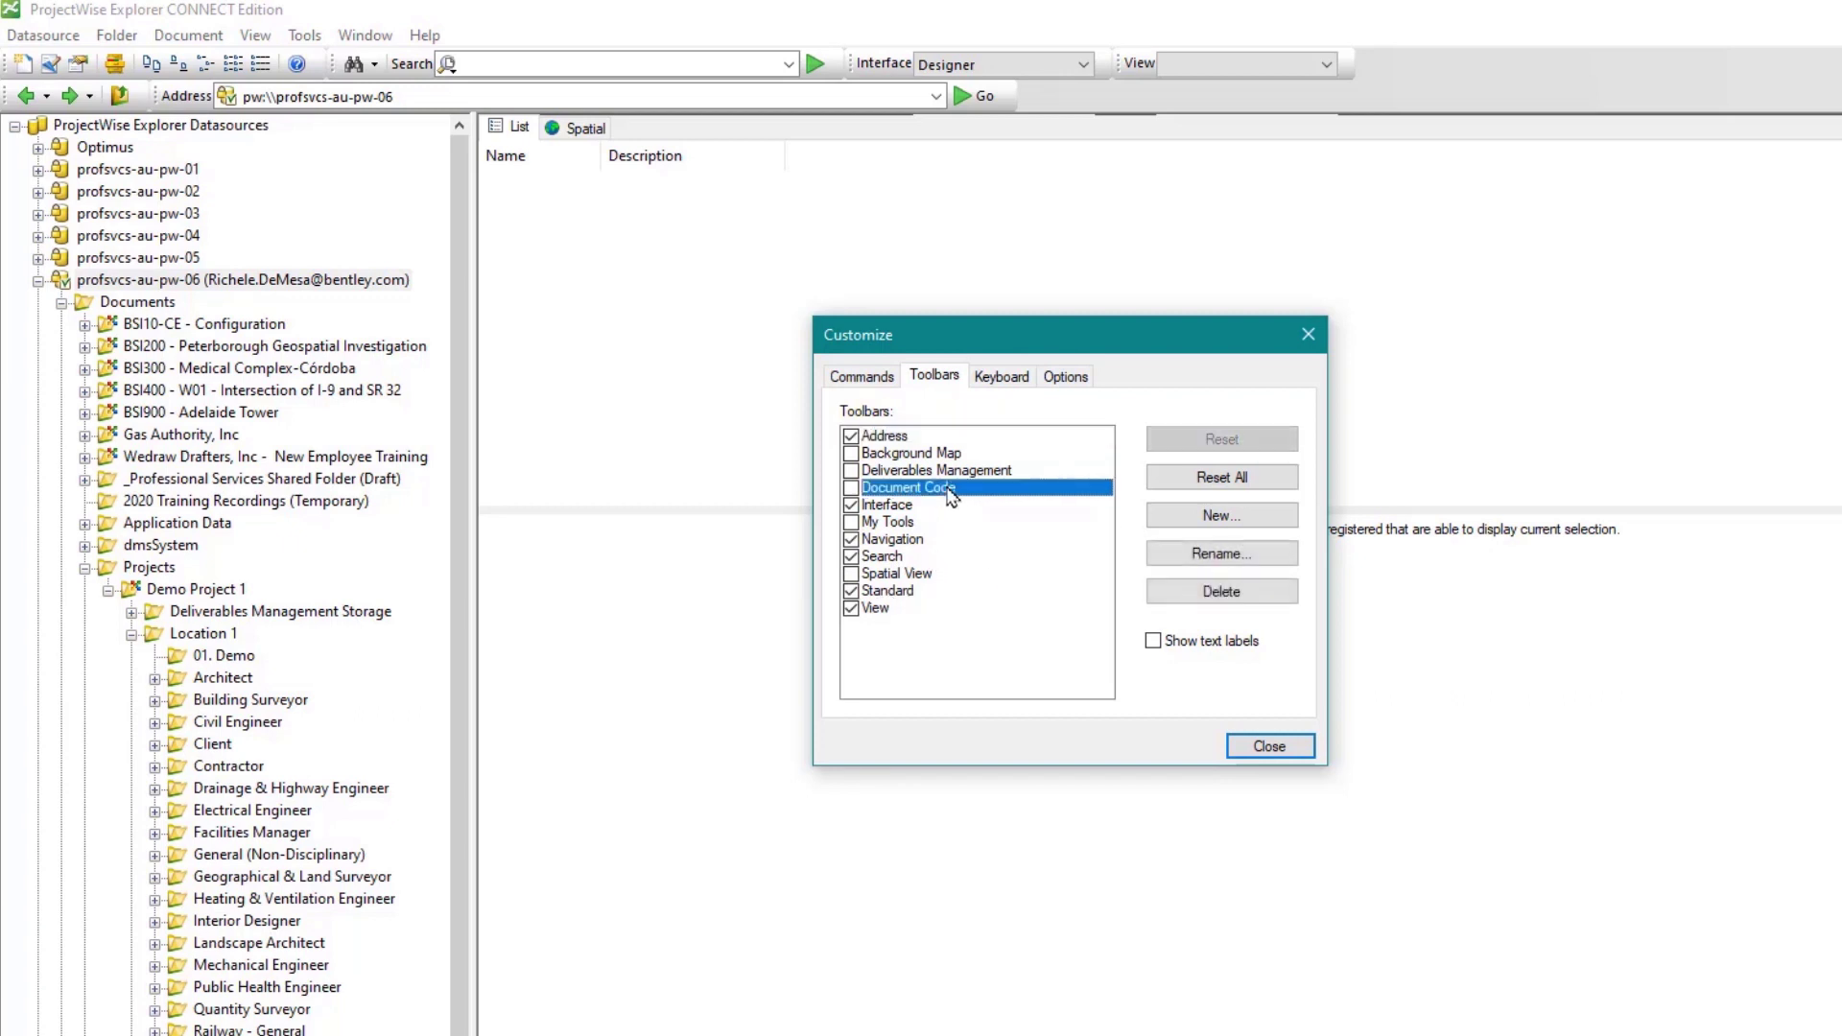
Create a new custom toolbar named 'My toolbars'.
click(1221, 515)
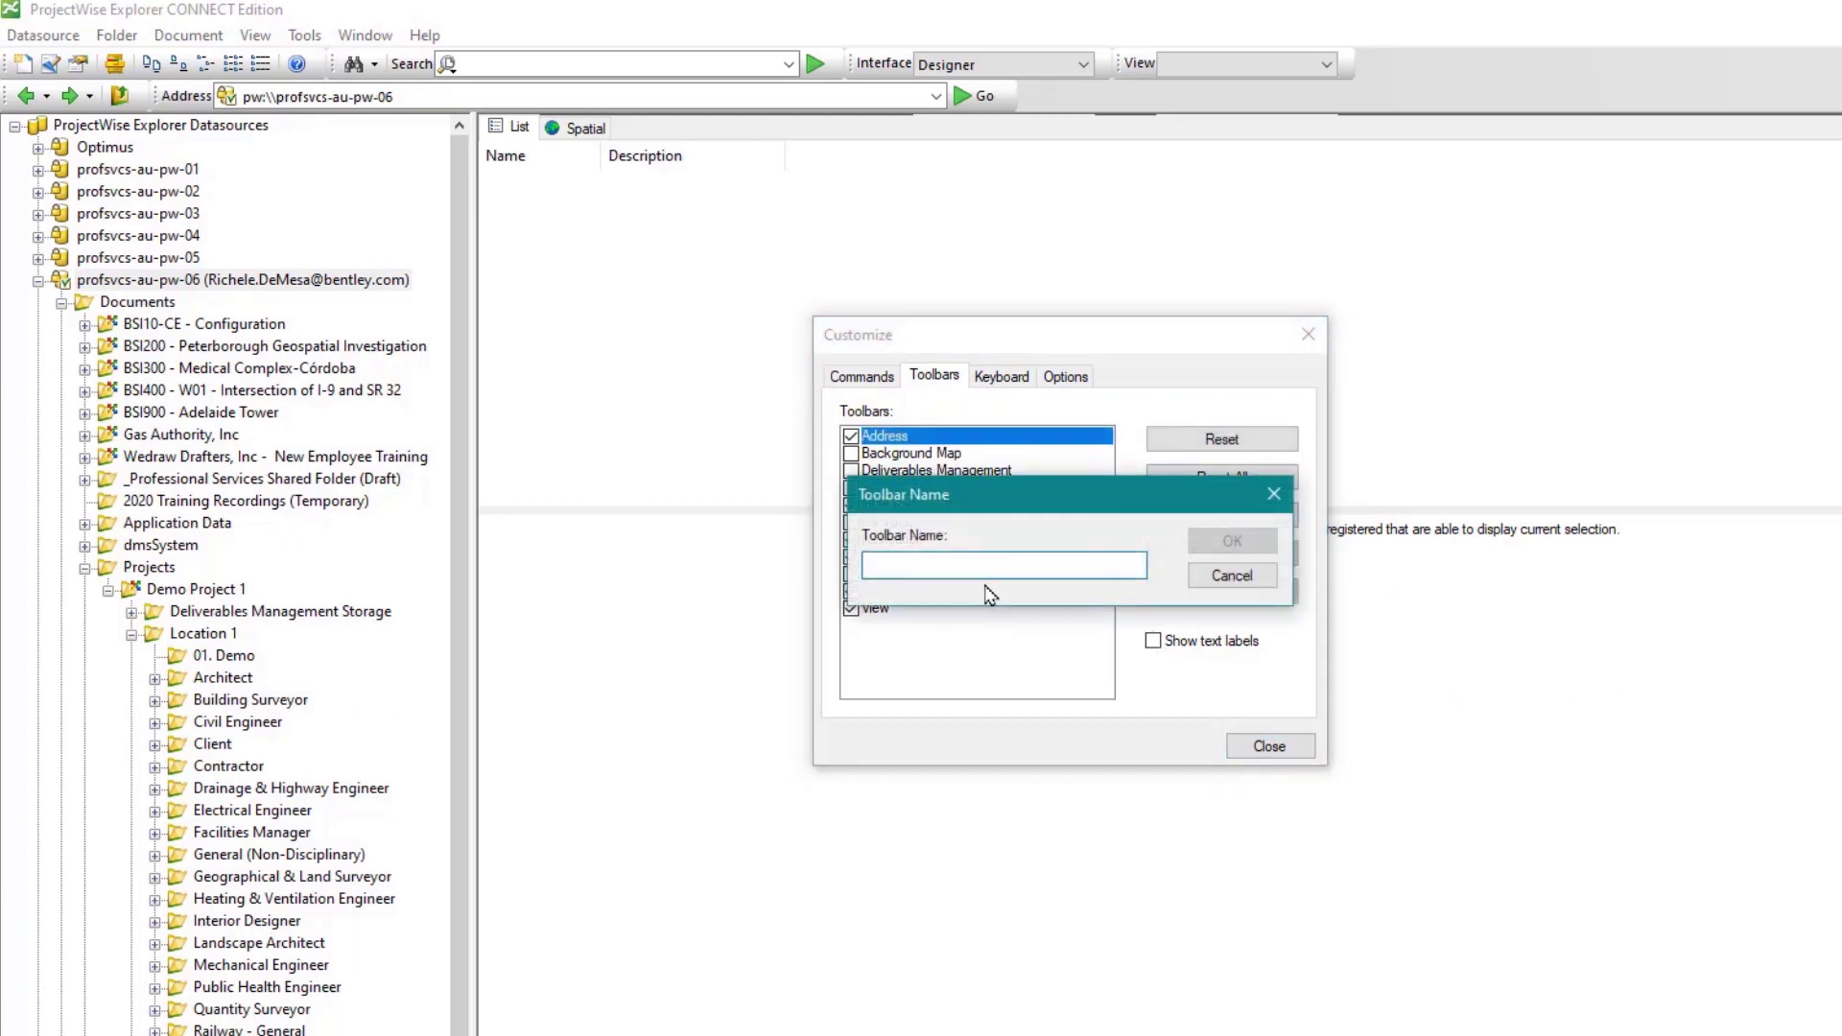
text(mY)
key(BackSpace)
key(BackSpace)
key(BackSpace)
text(My toolbars)
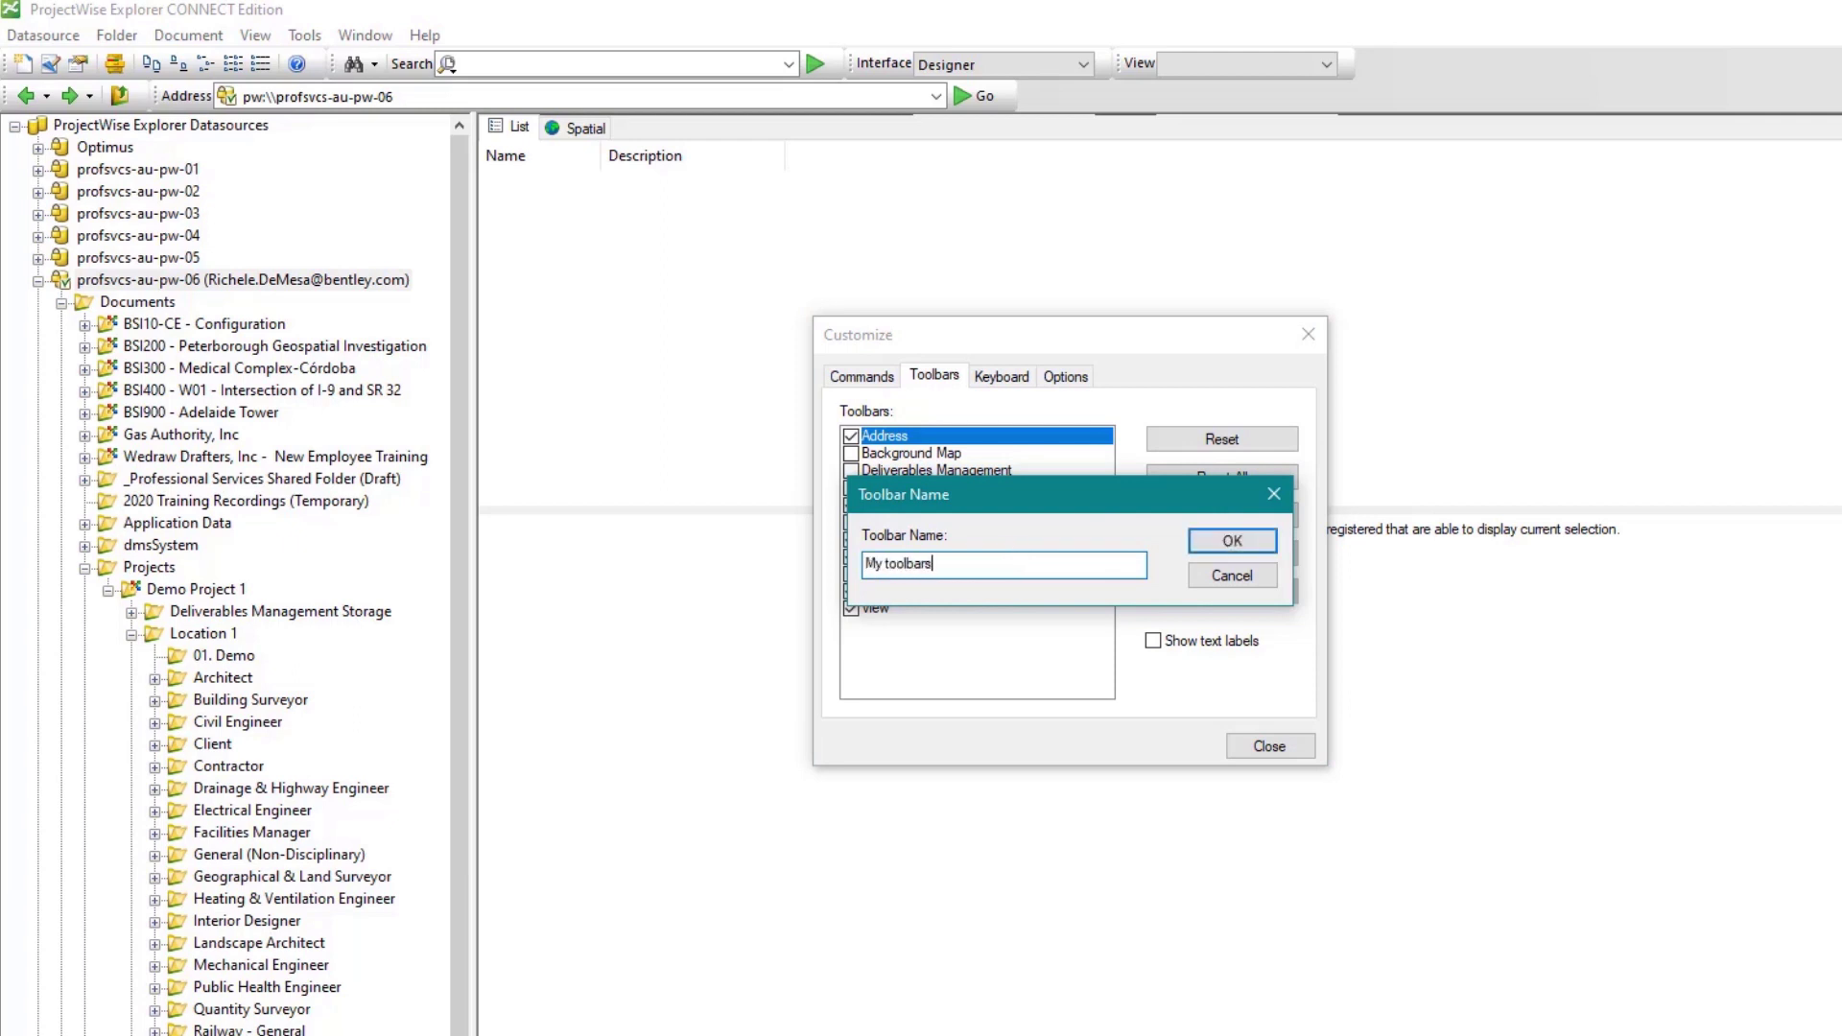
key(Return)
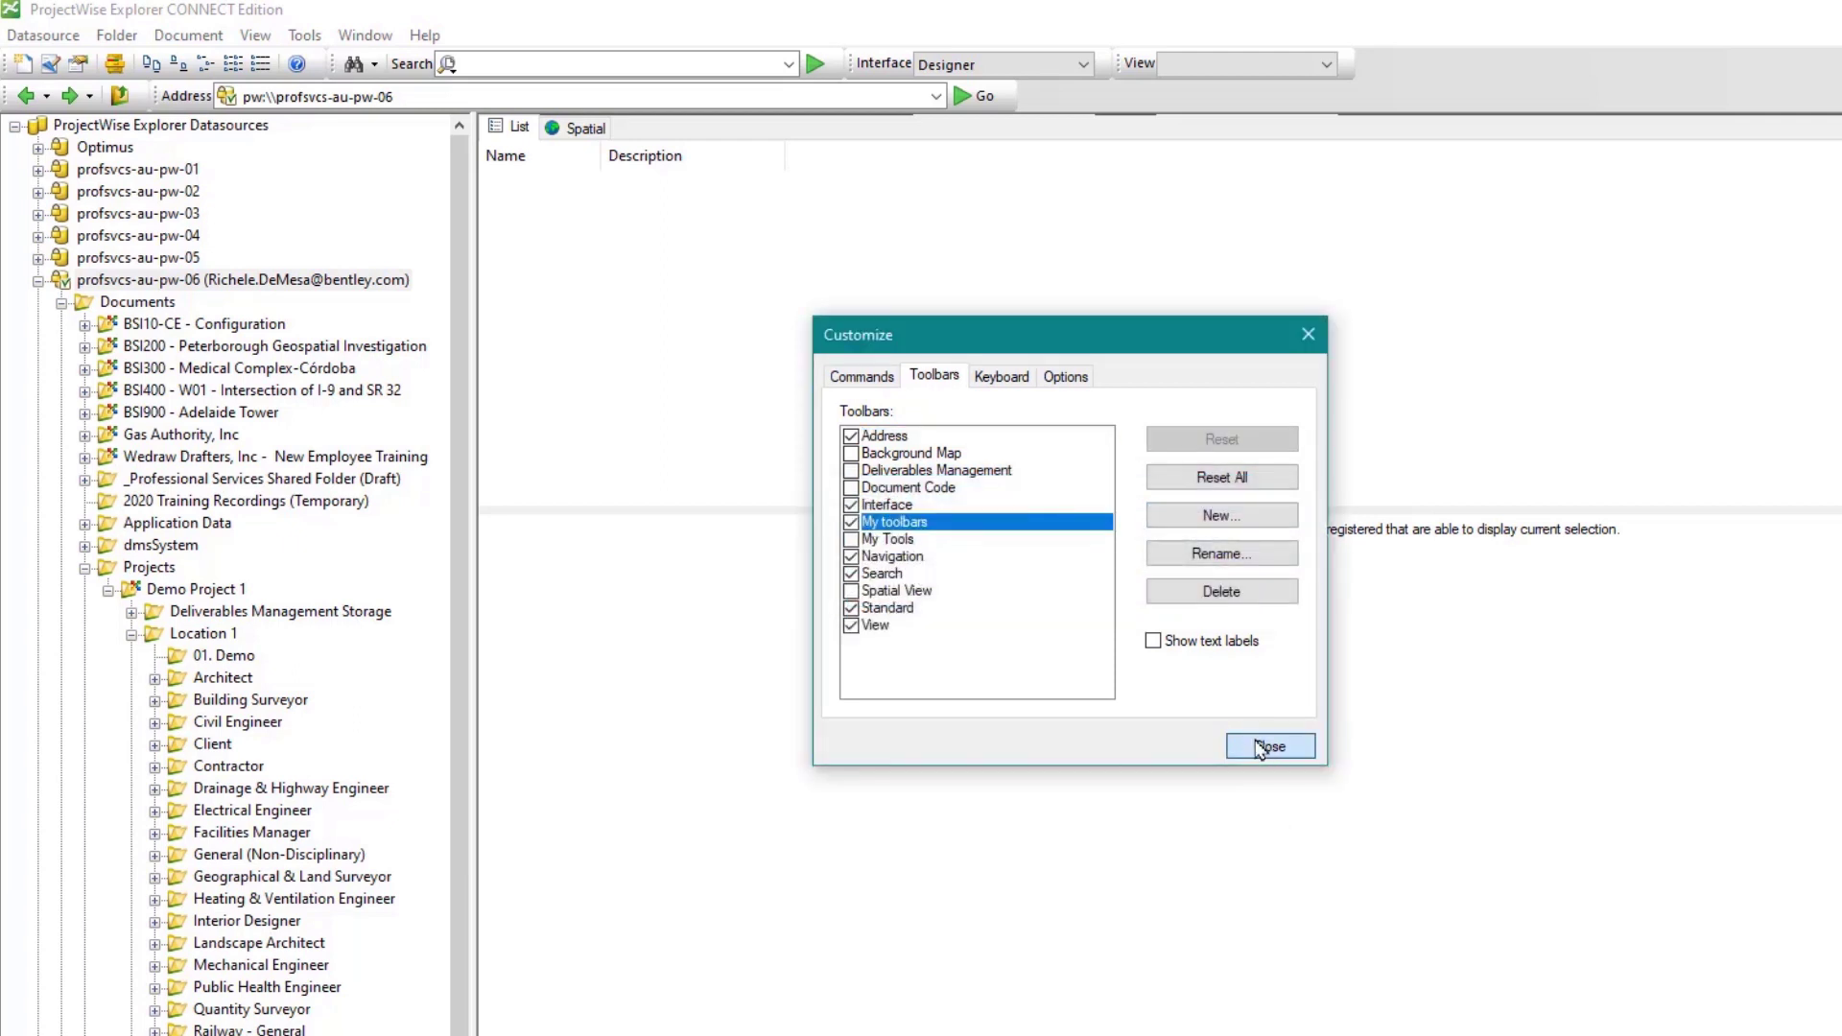
Dock the floating My toolbars toolbar among the main window's toolbars.
click(1260, 748)
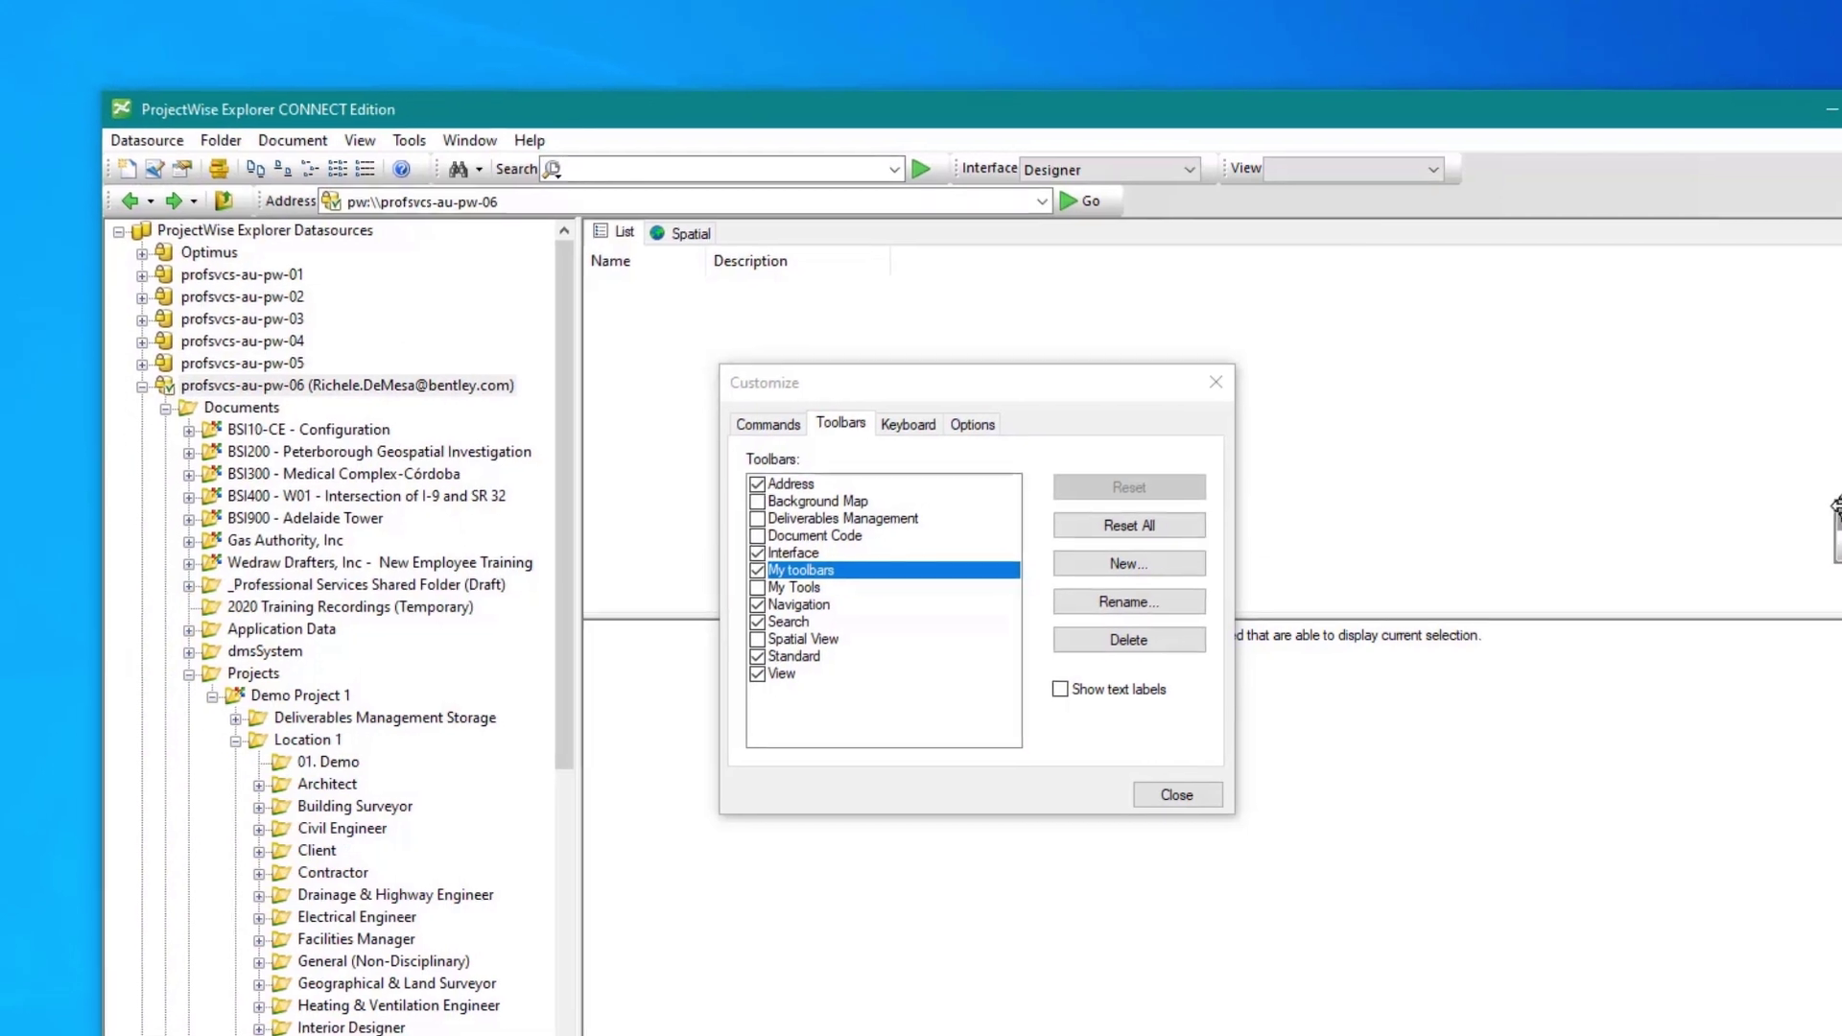
drag(1836, 506, 1197, 395)
drag(1115, 305, 1393, 70)
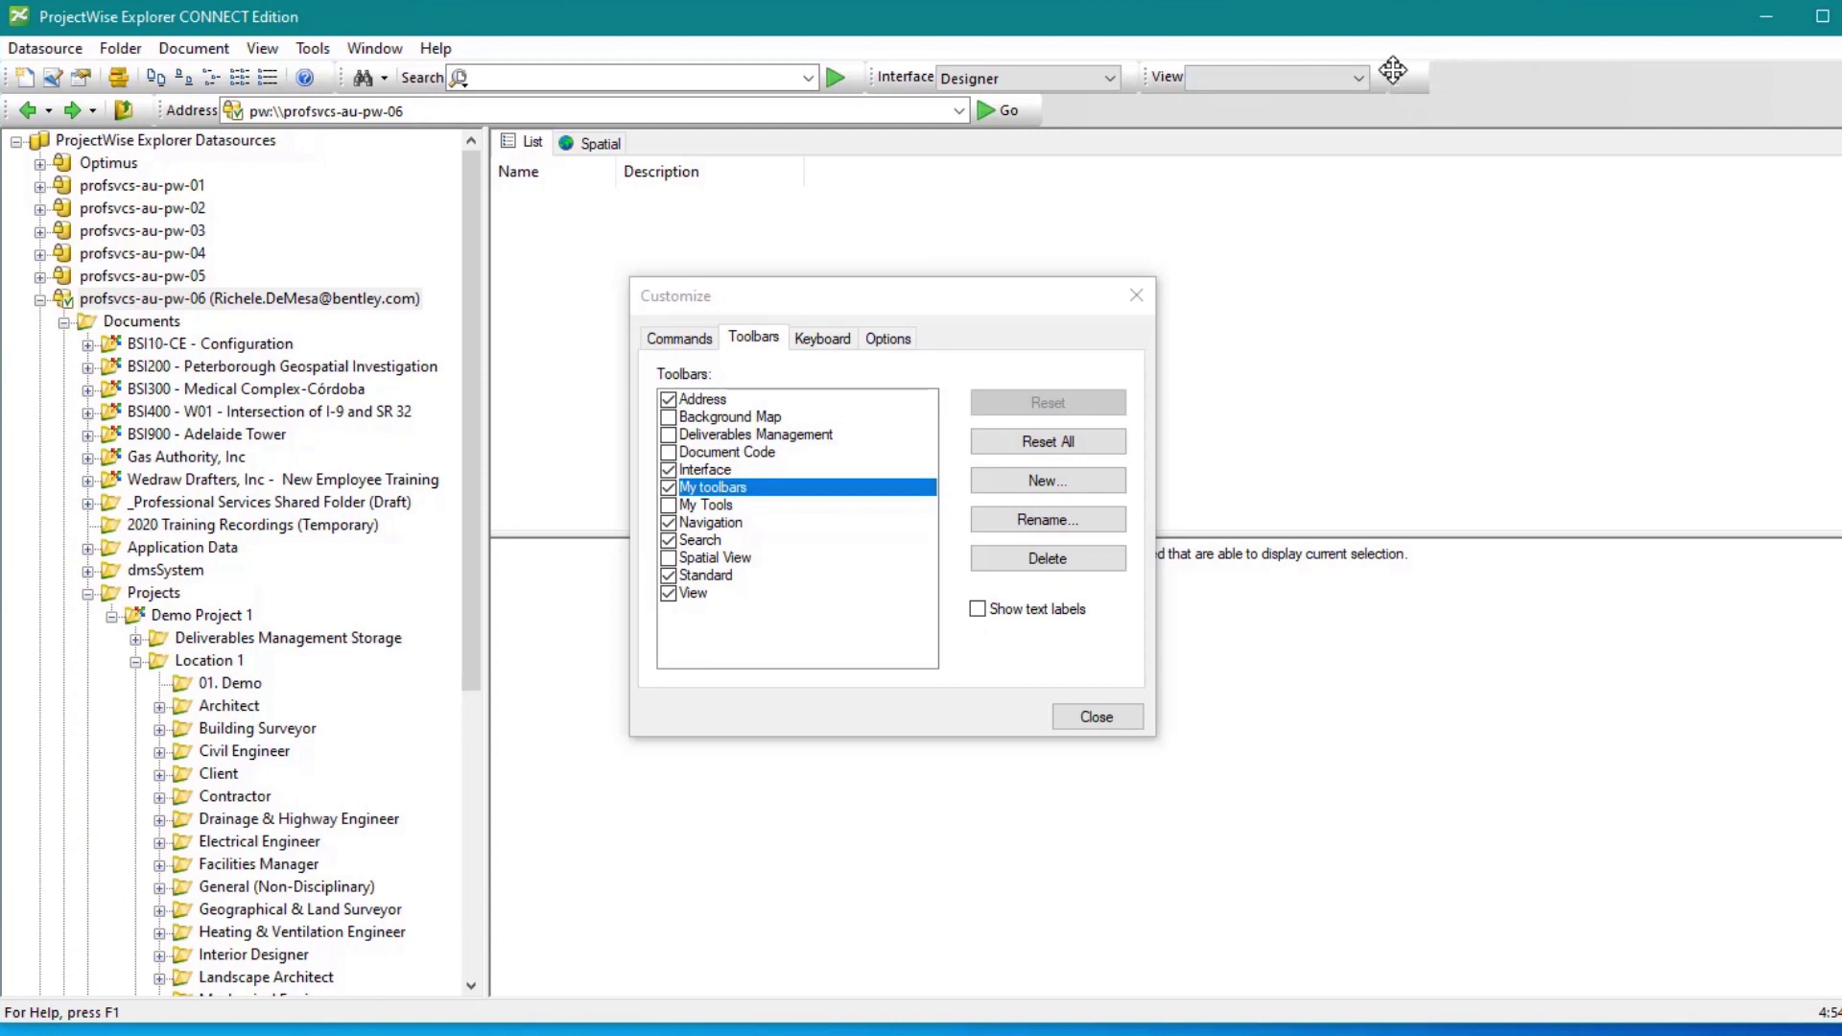
Add the User Management and Document Code commands to My toolbars.
click(685, 346)
drag(1404, 81, 1407, 79)
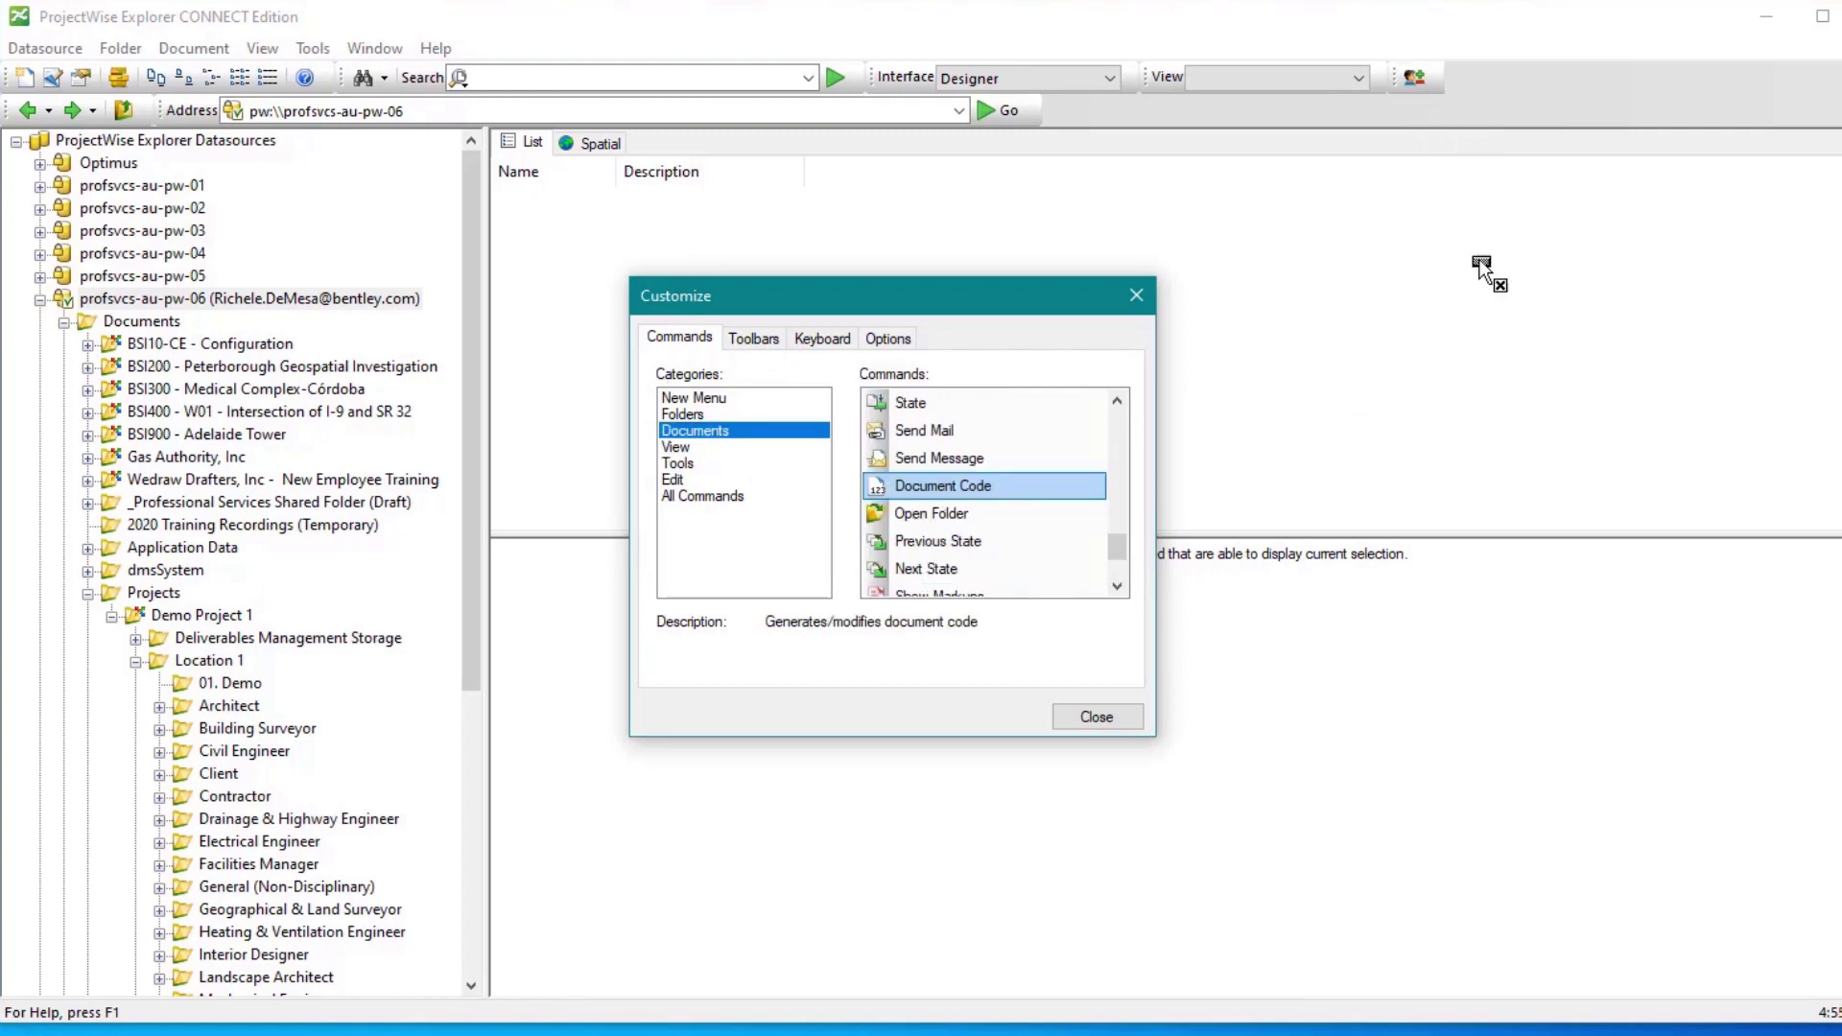
drag(1489, 280, 1439, 85)
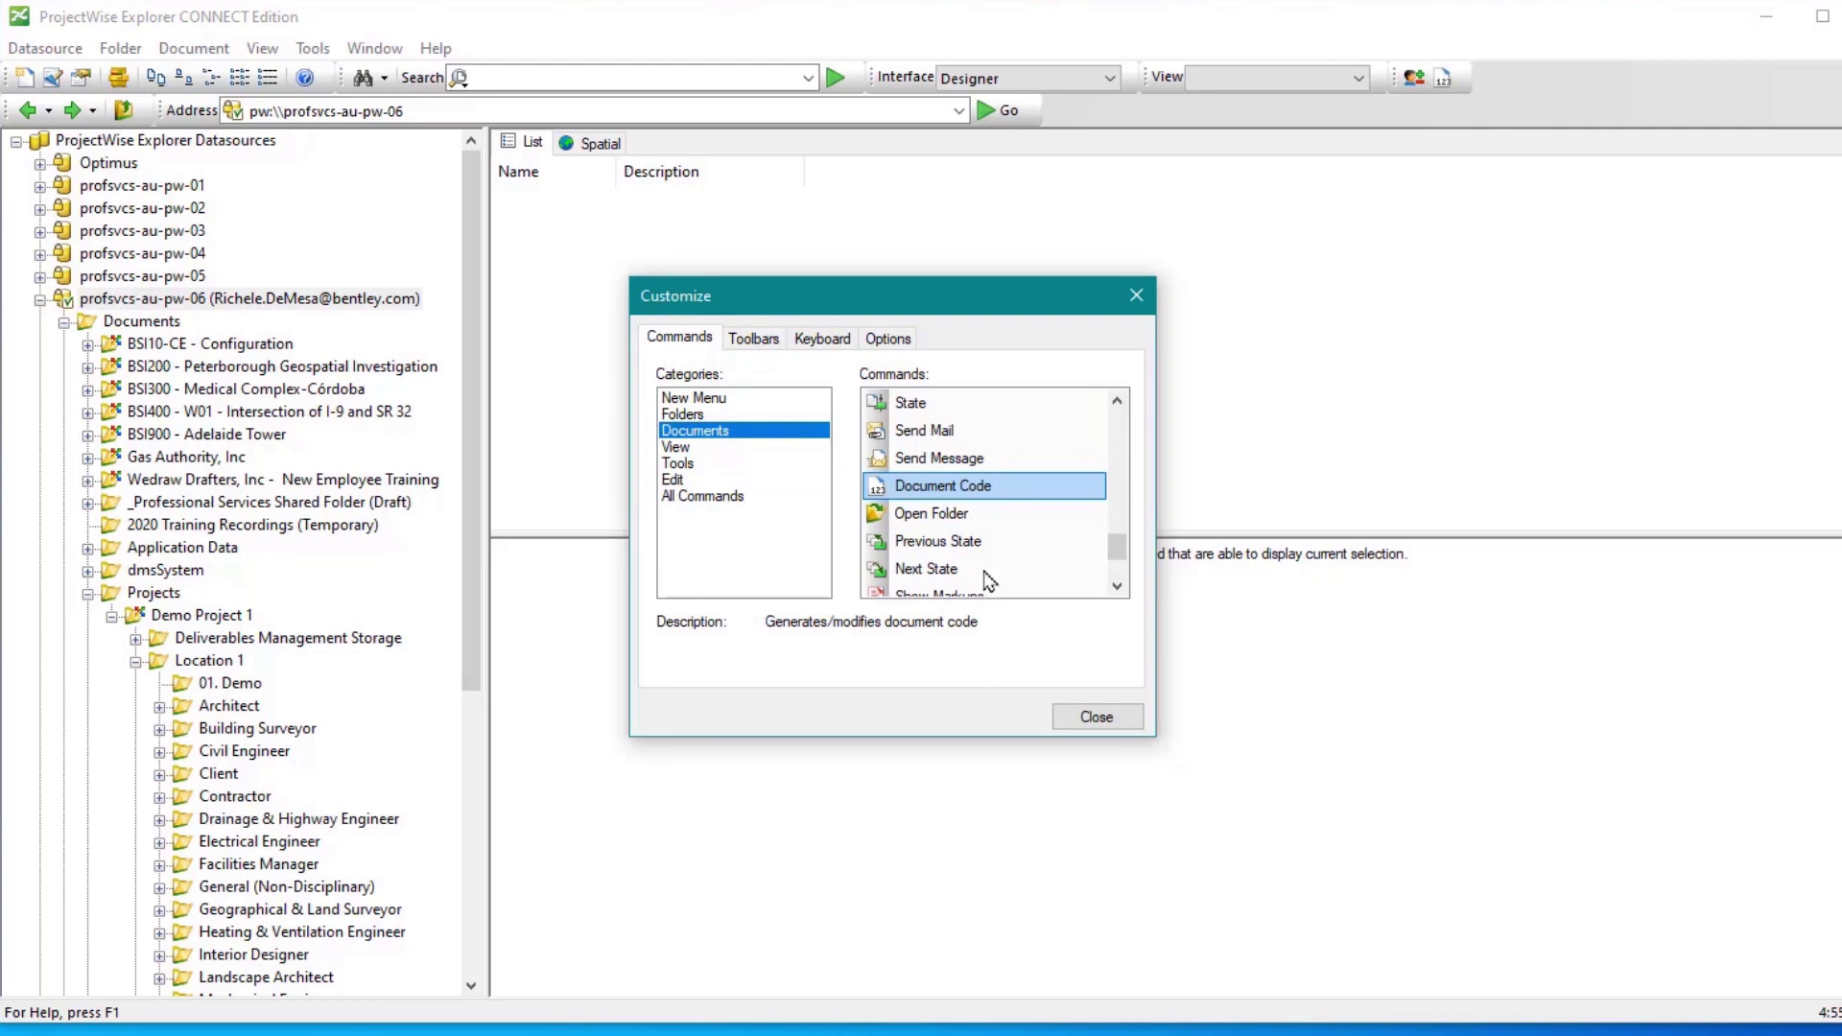
scroll(1094, 547, down, 1)
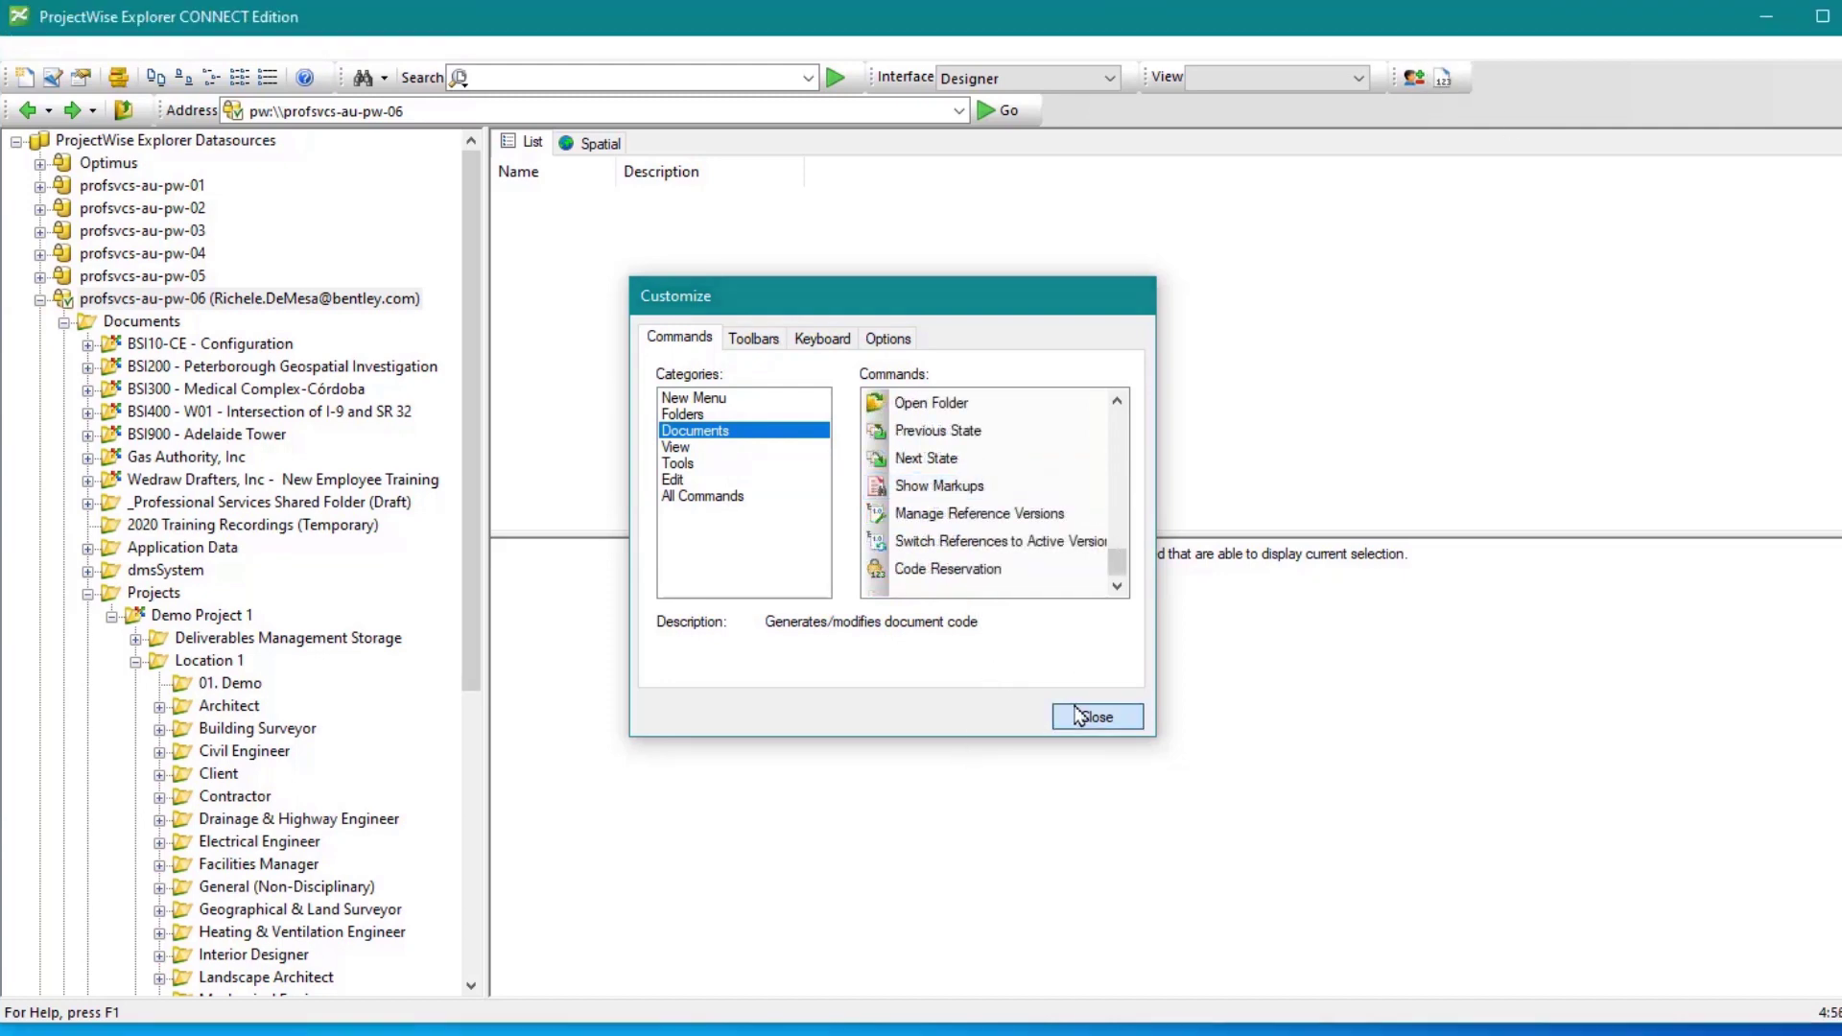